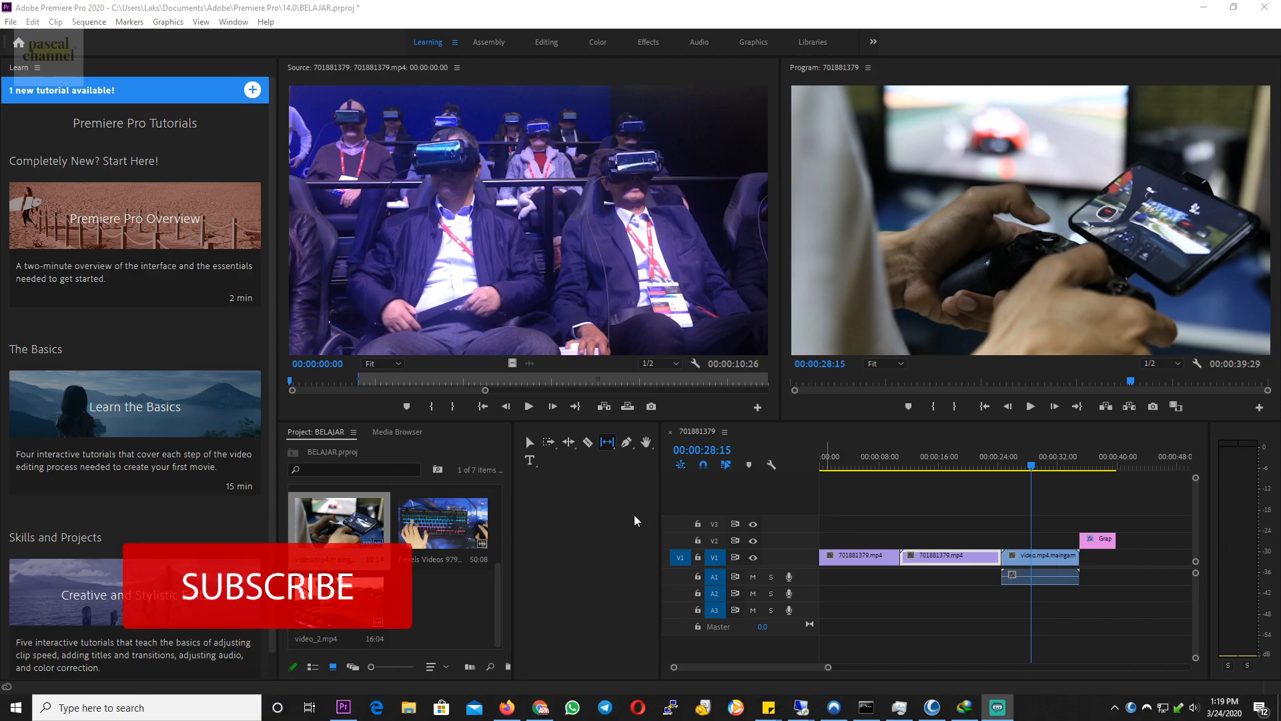
Step: Bring up the Tools panel and add the text "JUYFUYTFGUYGFUYGF" over the picture in the Program monitor with the Type tool
{"action": "left_click", "coordinate": [228, 22]}
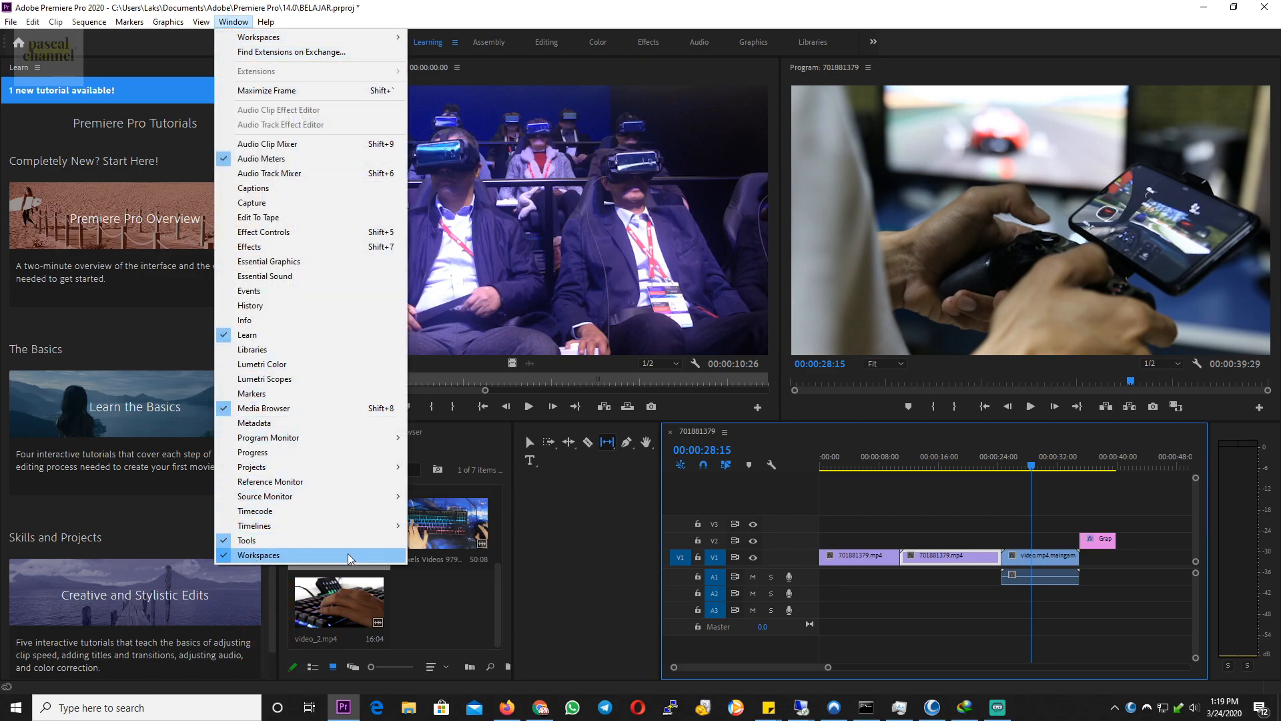
{"action": "left_click", "coordinate": [246, 541]}
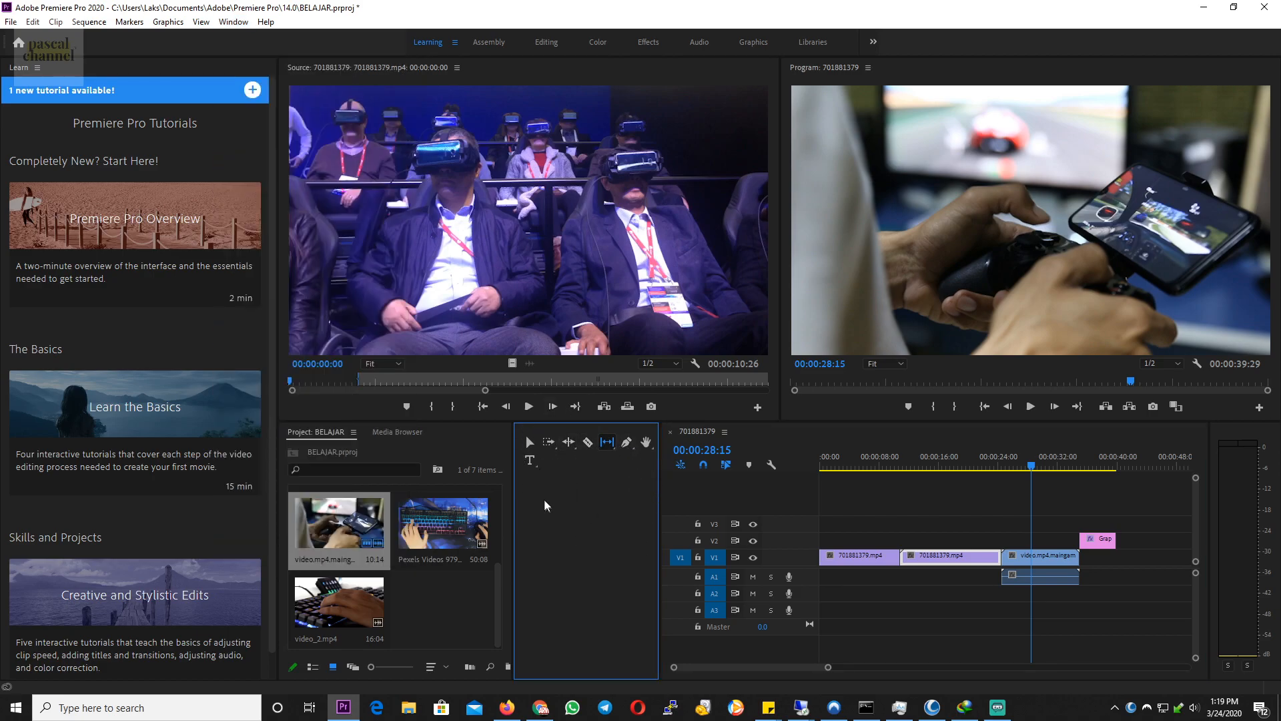
{"action": "left_click", "coordinate": [528, 442]}
{"action": "left_click", "coordinate": [529, 460]}
{"action": "left_click", "coordinate": [920, 177]}
{"action": "type", "text": "JUYFUYTFGUYGFUYGF"}
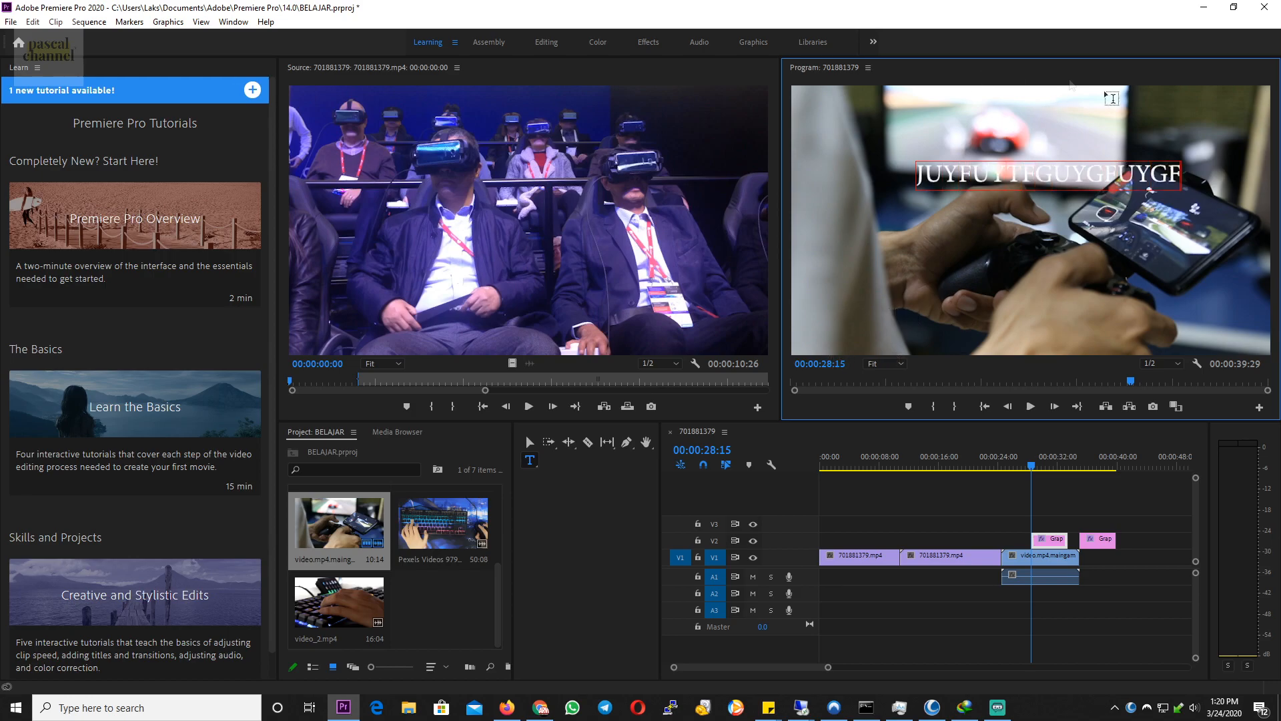
Step: Move the text to the middle of the frame and shift its V2 graphic clip back to the start of the video clip below
{"action": "left_click", "coordinate": [529, 443]}
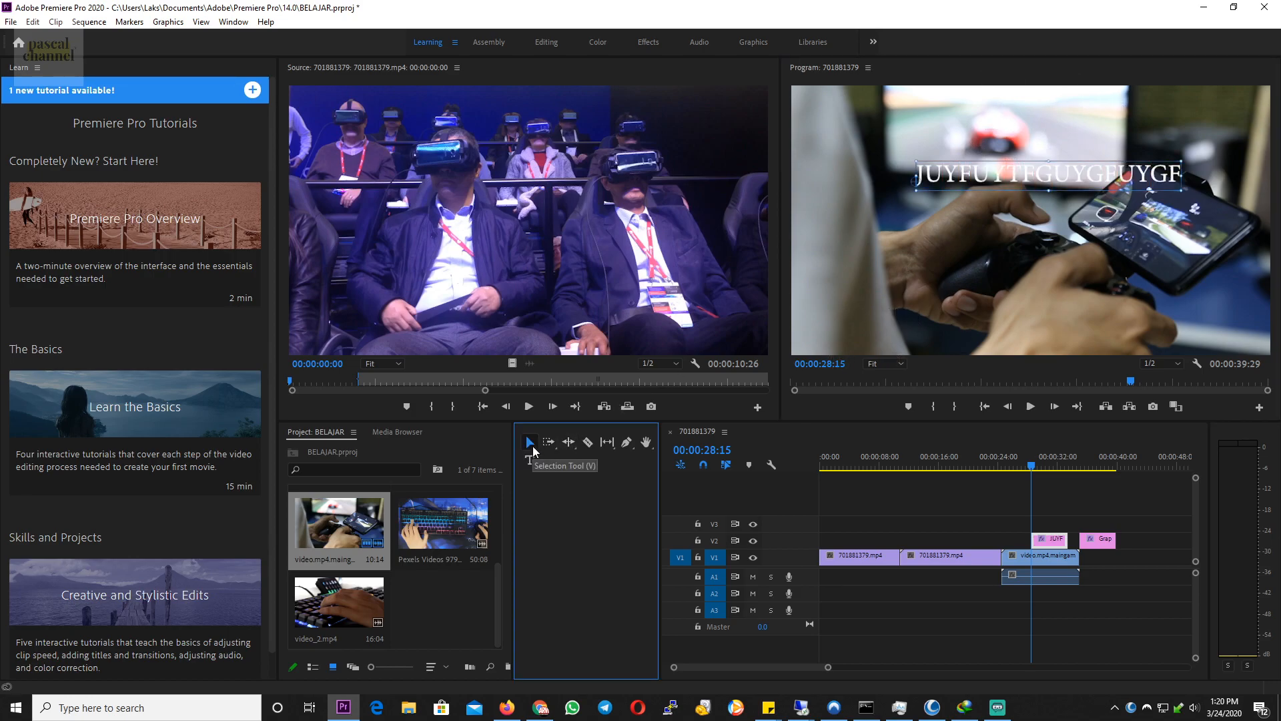
{"action": "left_click_drag", "start_coordinate": [974, 200], "coordinate": [991, 227]}
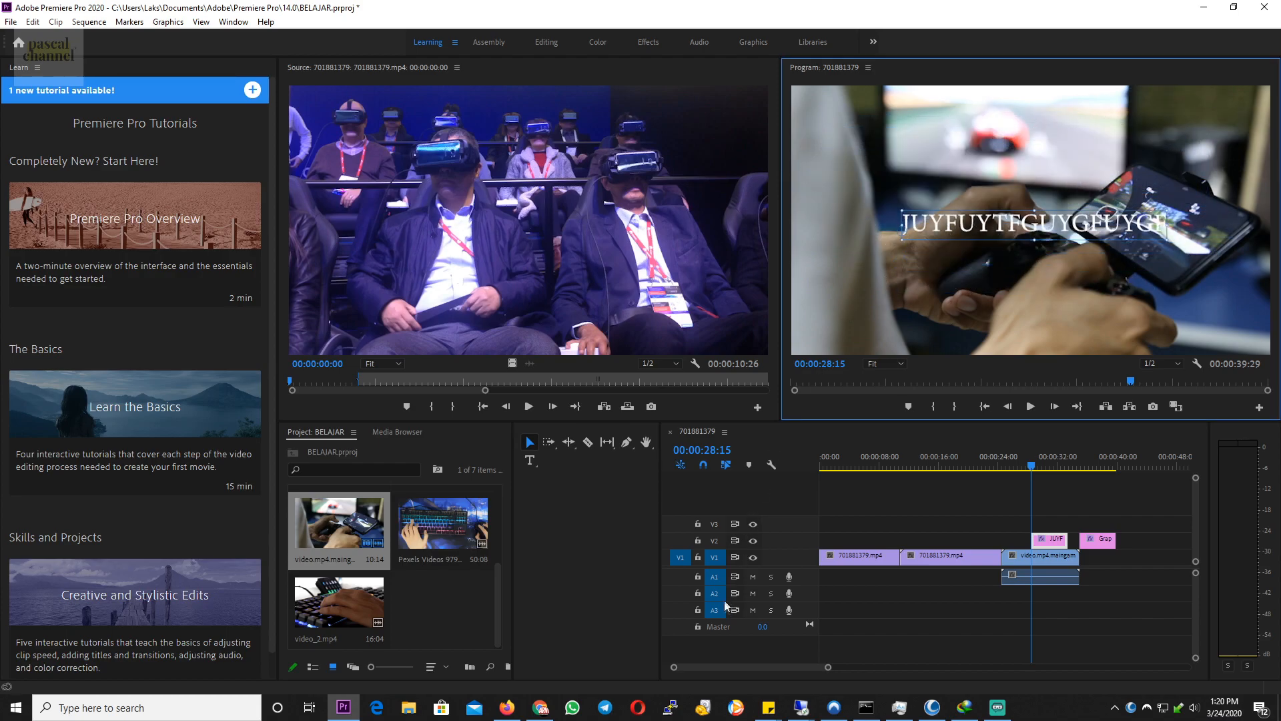
{"action": "left_click_drag", "start_coordinate": [1052, 544], "coordinate": [1019, 543]}
Step: Select all timeline clips with the Track Select Forward tool and try the Hand tool on the timeline
{"action": "left_click", "coordinate": [562, 455]}
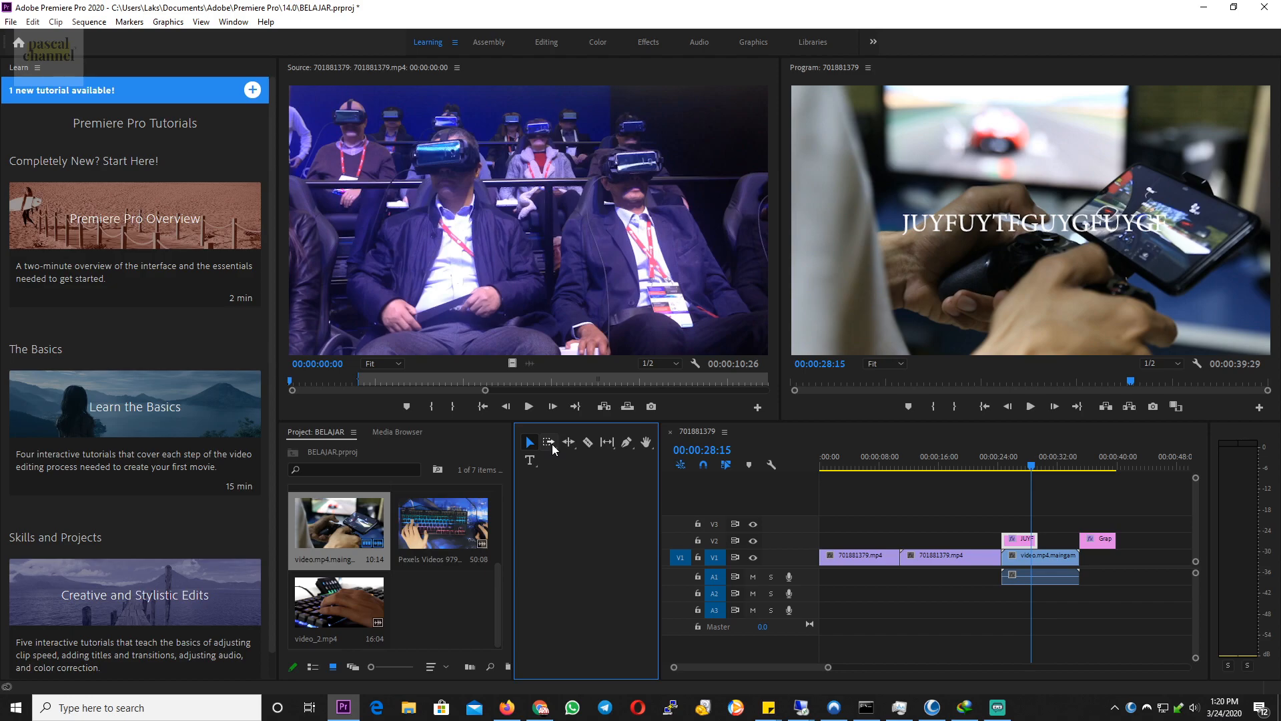
{"action": "left_click", "coordinate": [857, 536]}
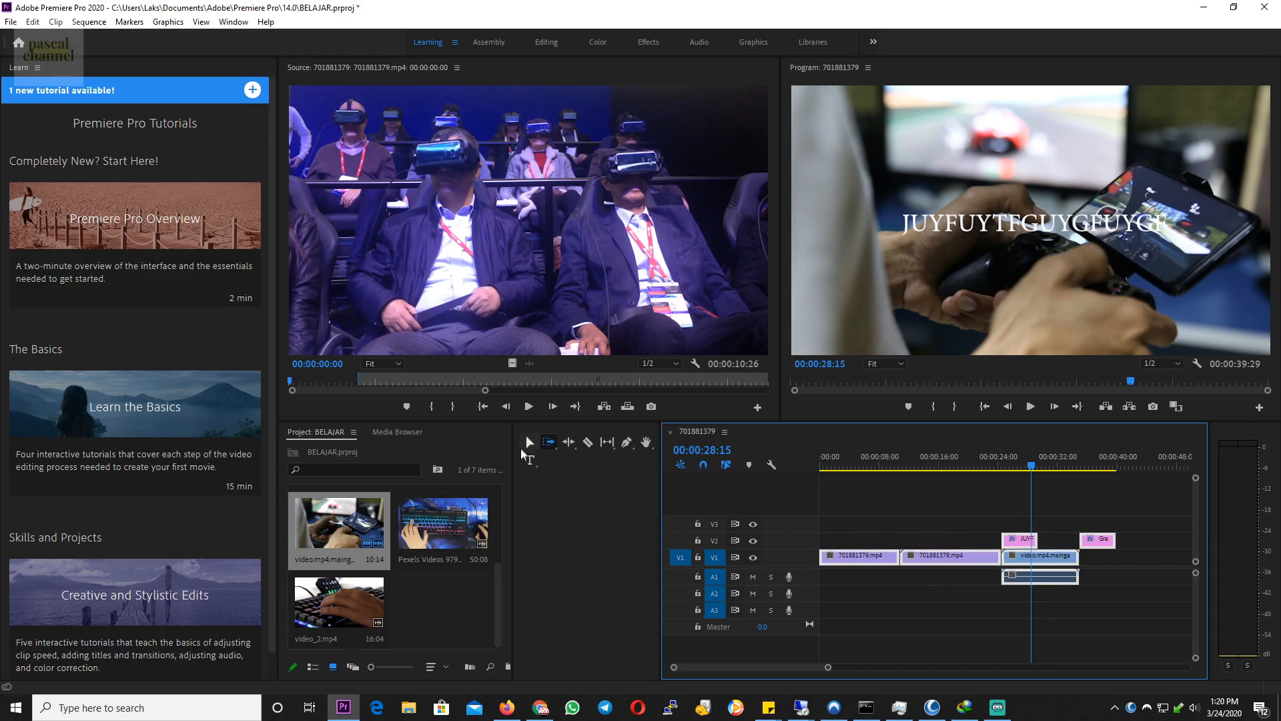
{"action": "left_click", "coordinate": [569, 446]}
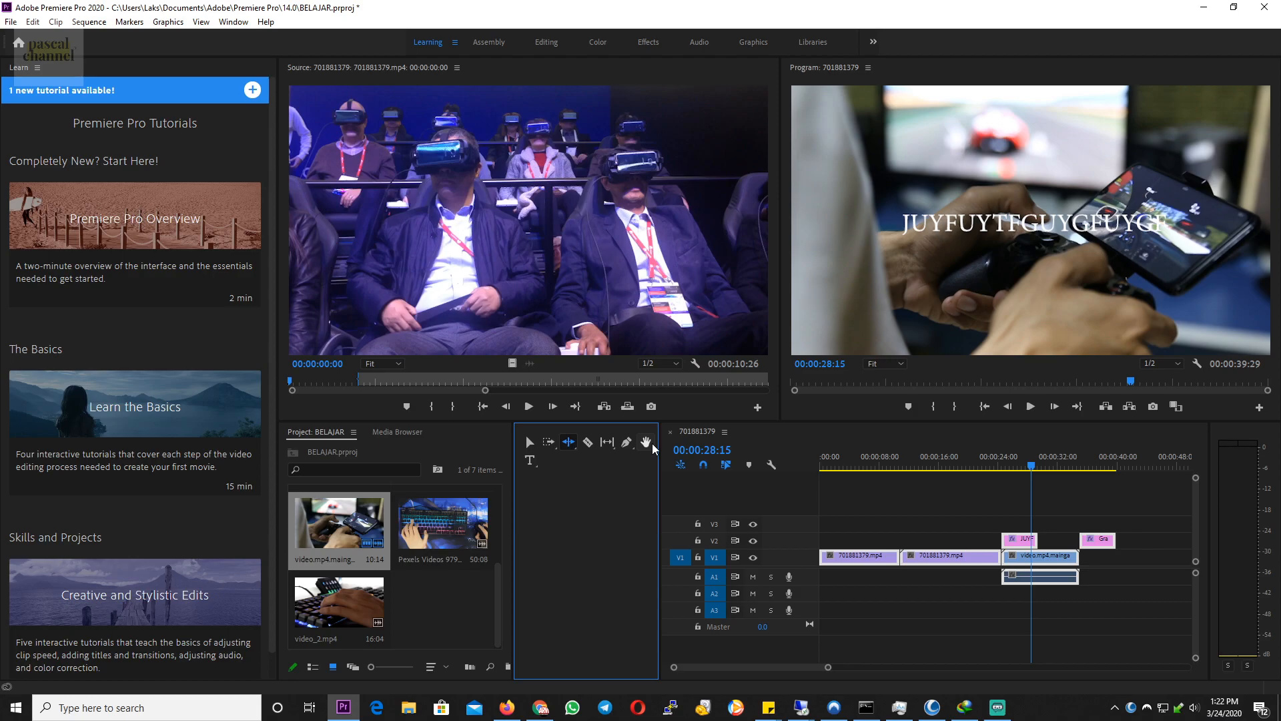
{"action": "left_click", "coordinate": [647, 443]}
{"action": "left_click_drag", "start_coordinate": [988, 517], "coordinate": [1098, 519]}
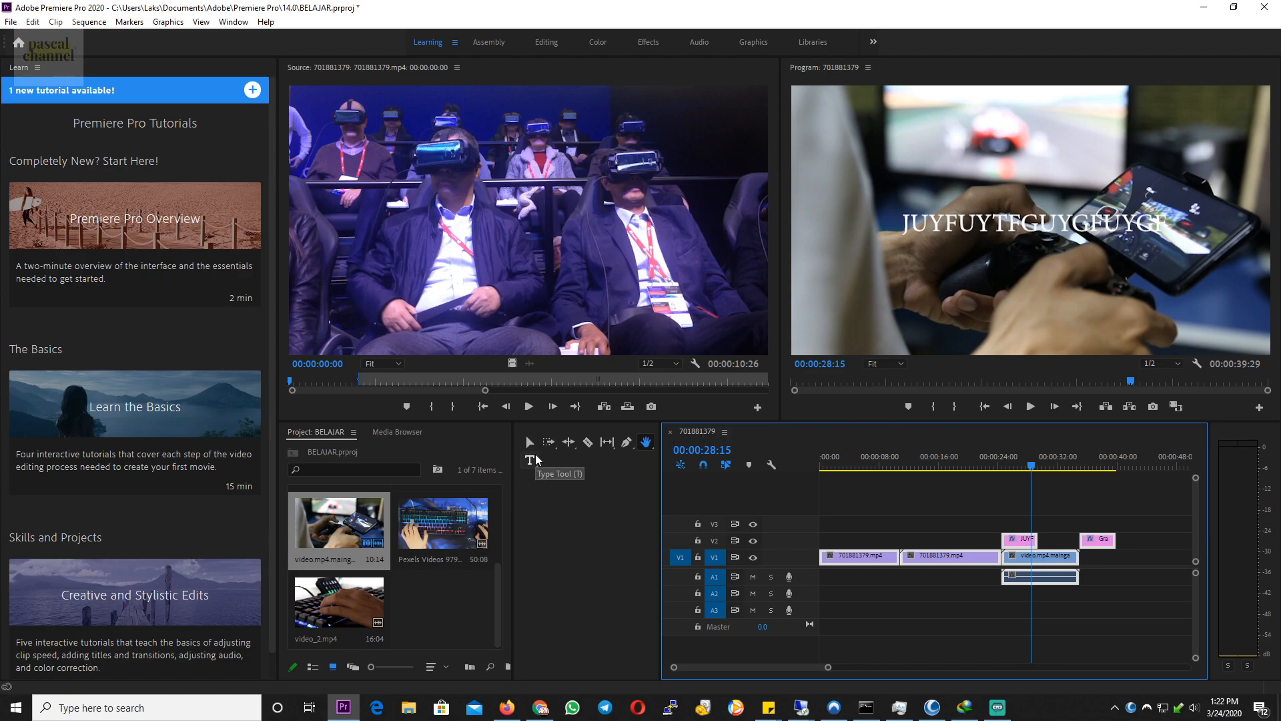
{"action": "left_click", "coordinate": [530, 460]}
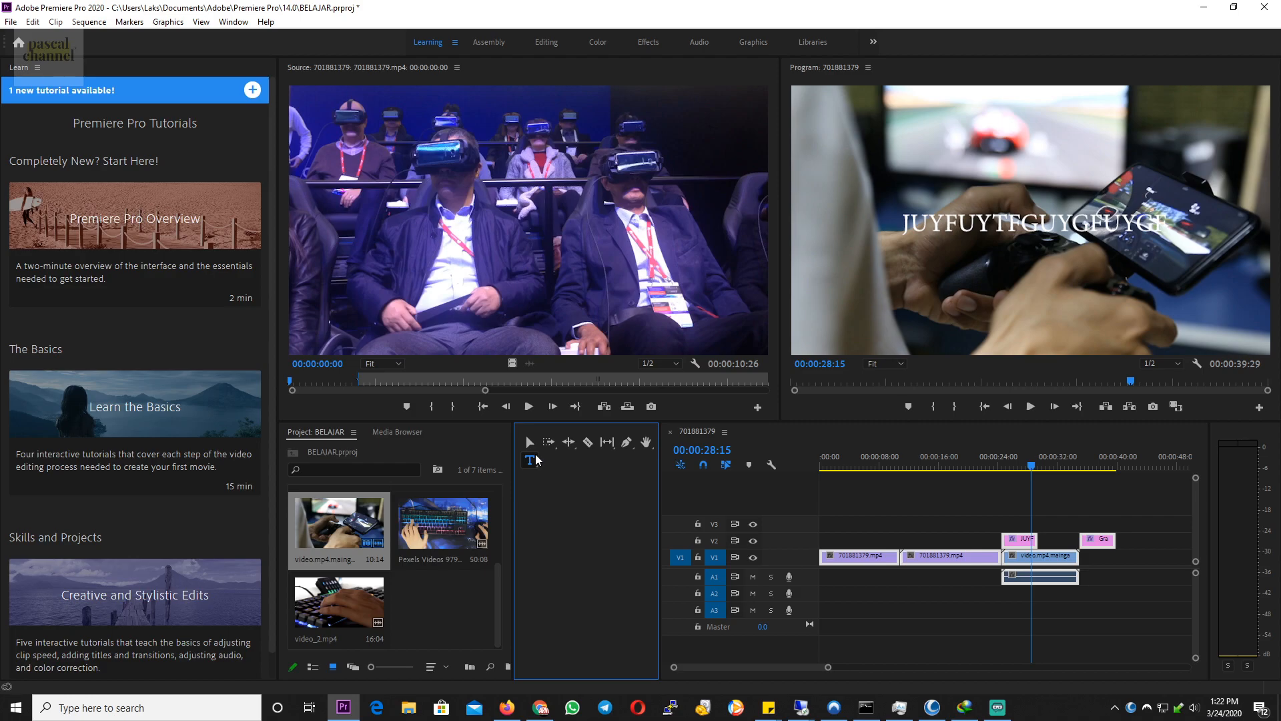
{"action": "key", "text": "ctrl+z"}
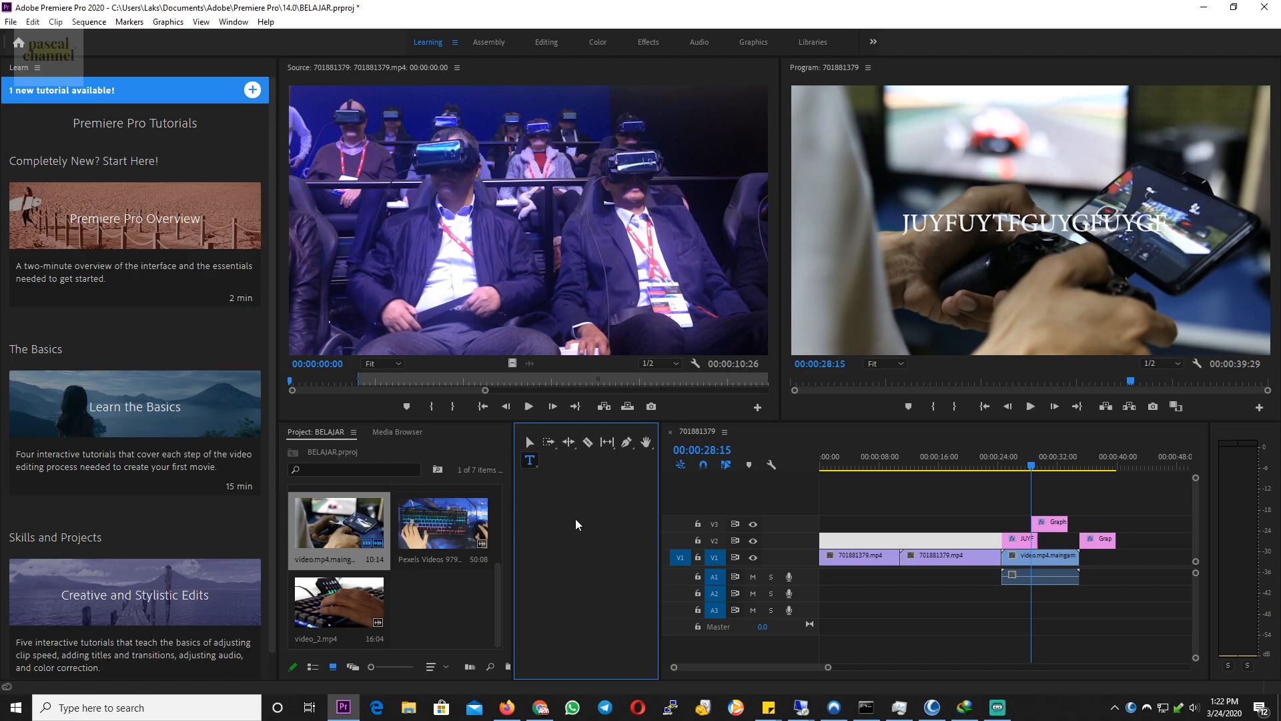
Step: Narrow the Tools panel to a single column and move the playhead to 00:00:26:06, over the text graphic
{"action": "left_click_drag", "start_coordinate": [658, 495], "coordinate": [540, 495]}
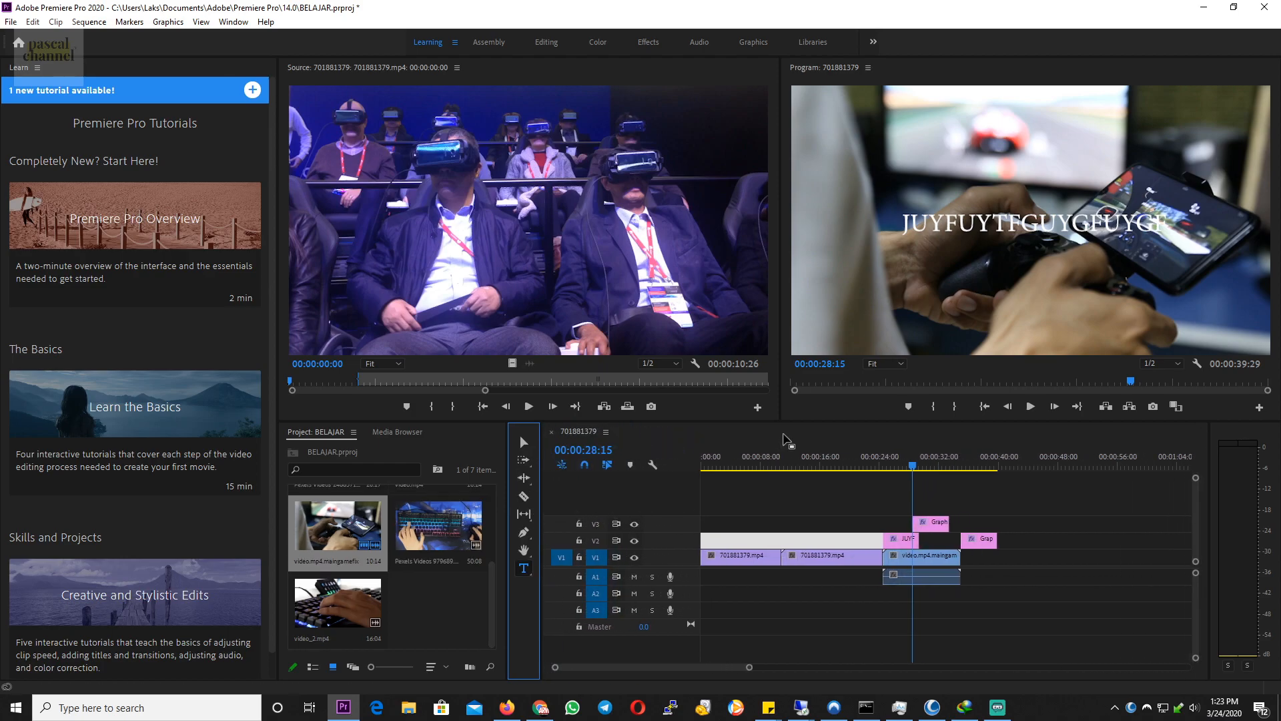
{"action": "left_click", "coordinate": [726, 464]}
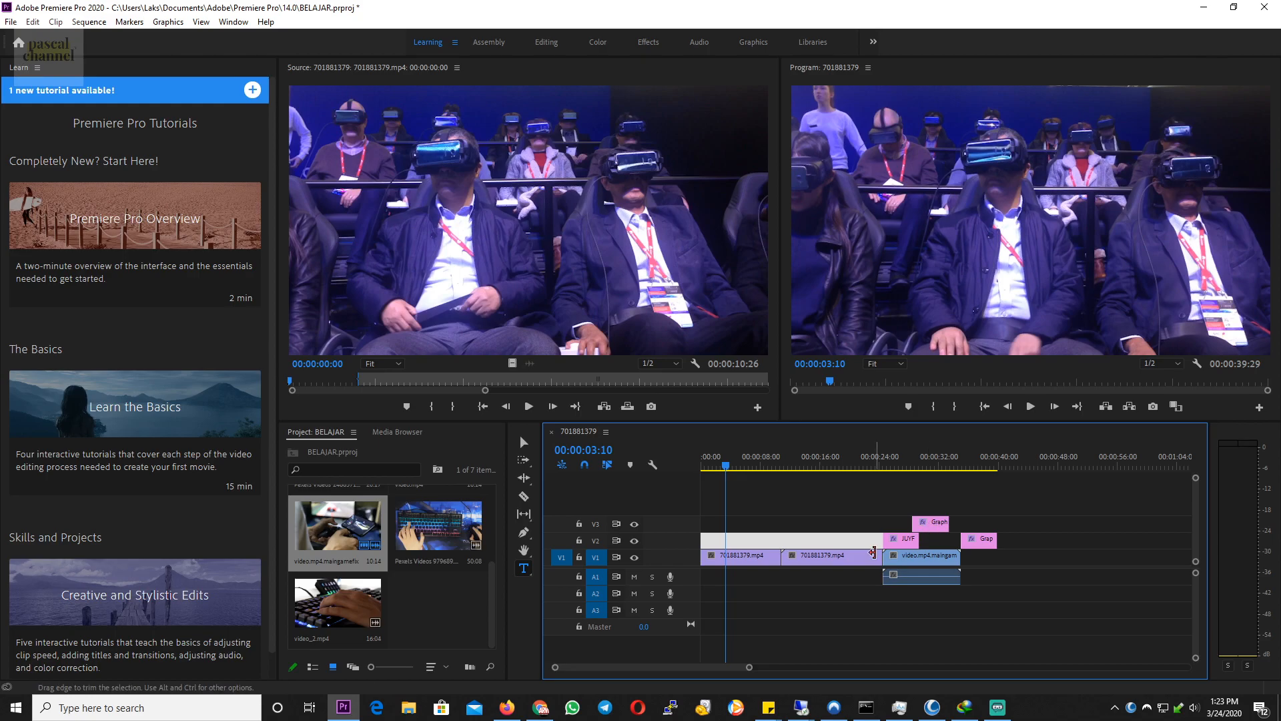
{"action": "left_click", "coordinate": [903, 542]}
{"action": "left_click", "coordinate": [973, 544]}
{"action": "left_click", "coordinate": [896, 446]}
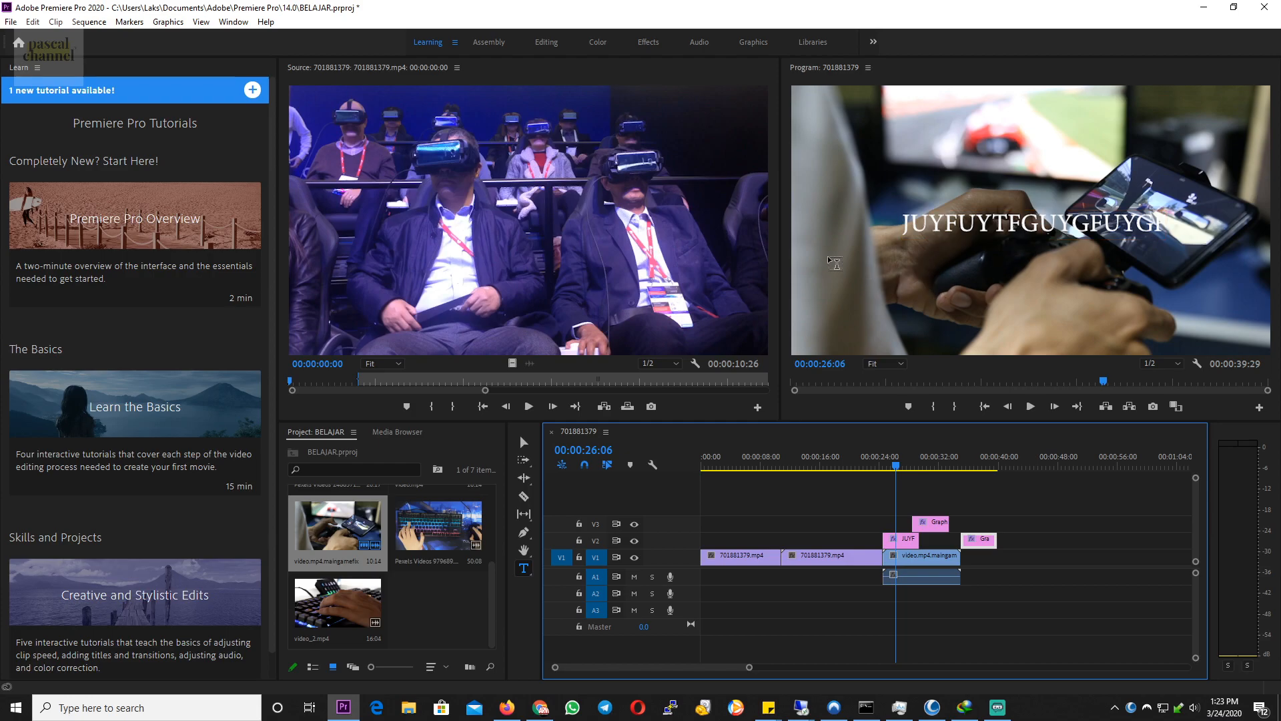
Step: Bring up the Program monitor of sequence 701881379 and select its picture area
{"action": "left_click", "coordinate": [234, 22]}
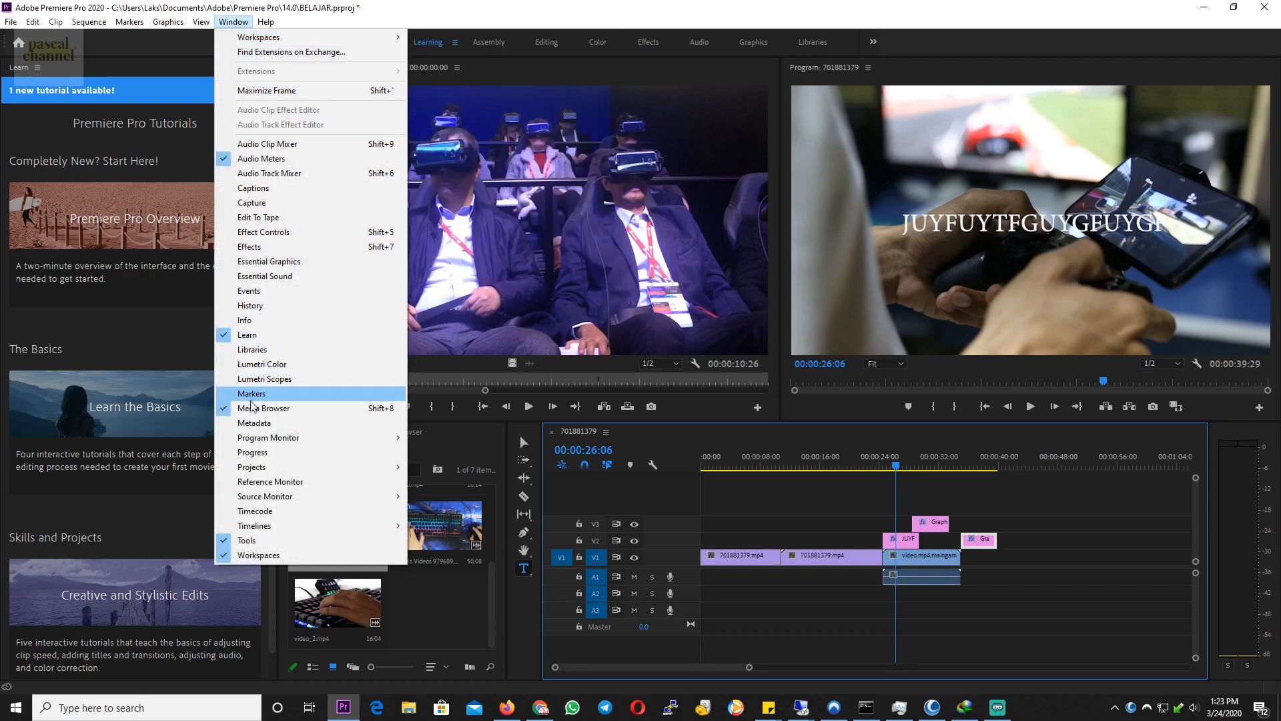
{"action": "mouse_move", "coordinate": [271, 441]}
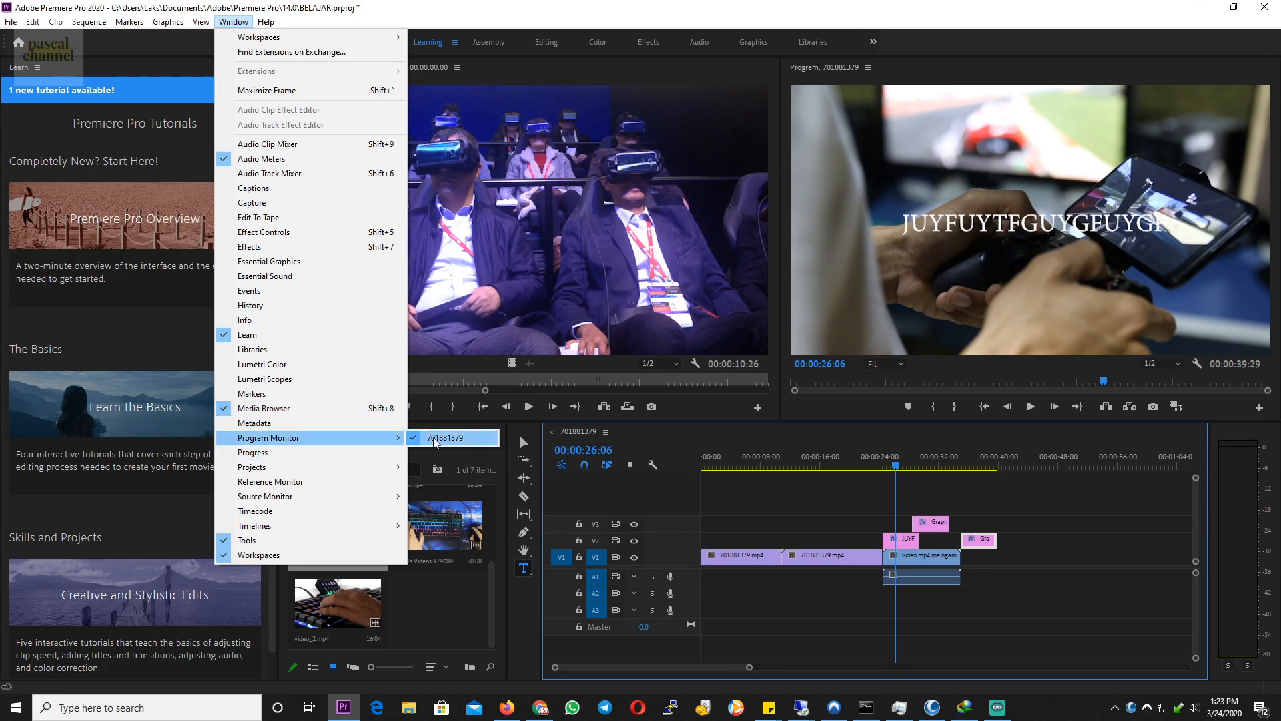
{"action": "left_click", "coordinate": [427, 438]}
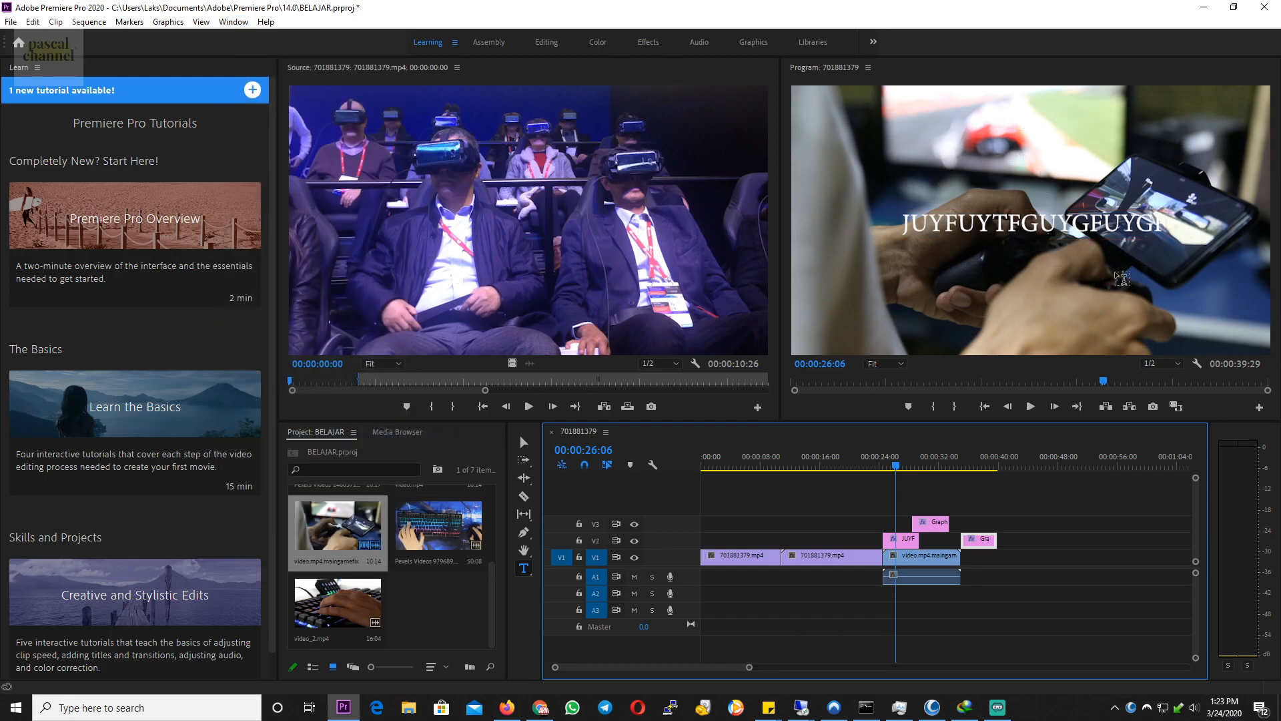
{"action": "left_click", "coordinate": [1027, 210]}
Step: Add Pexels Videos 979689.mp4 to the sequence, stack it on V2 above the second 701881379.mp4 clip, and set the playhead to 00:00:14:24
{"action": "left_click_drag", "start_coordinate": [457, 528], "coordinate": [999, 556]}
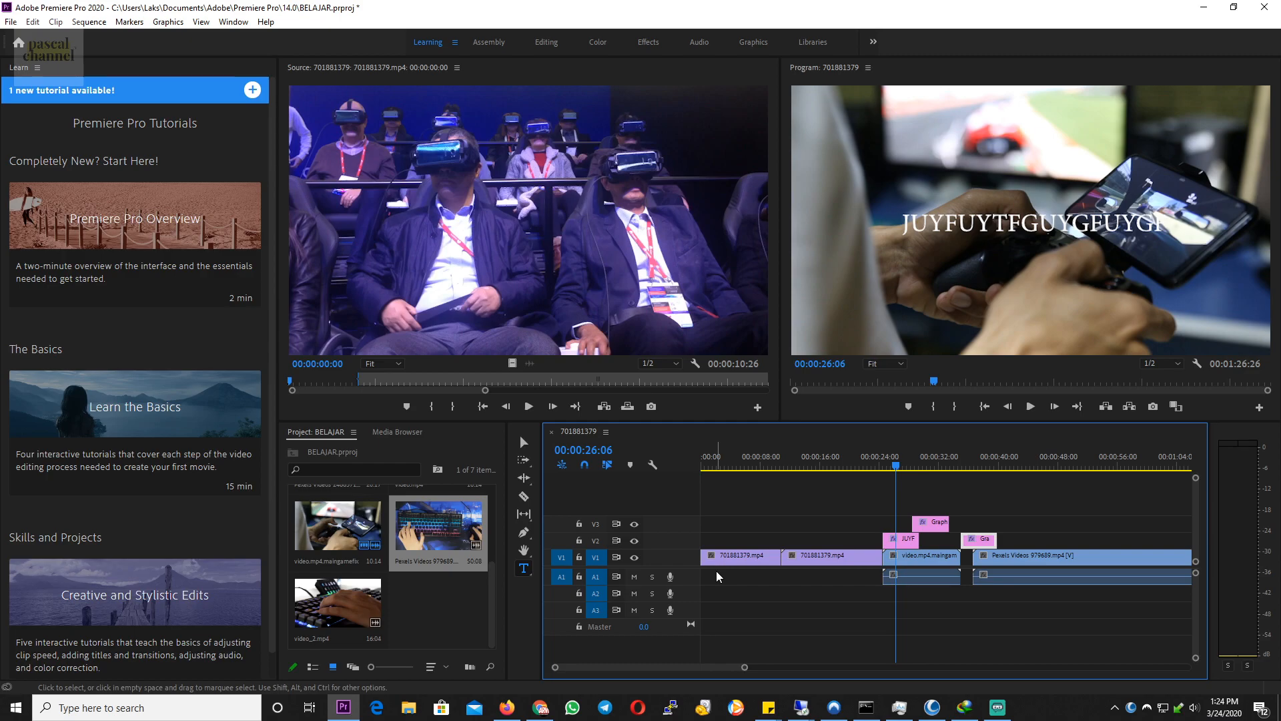
{"action": "left_click", "coordinate": [820, 555]}
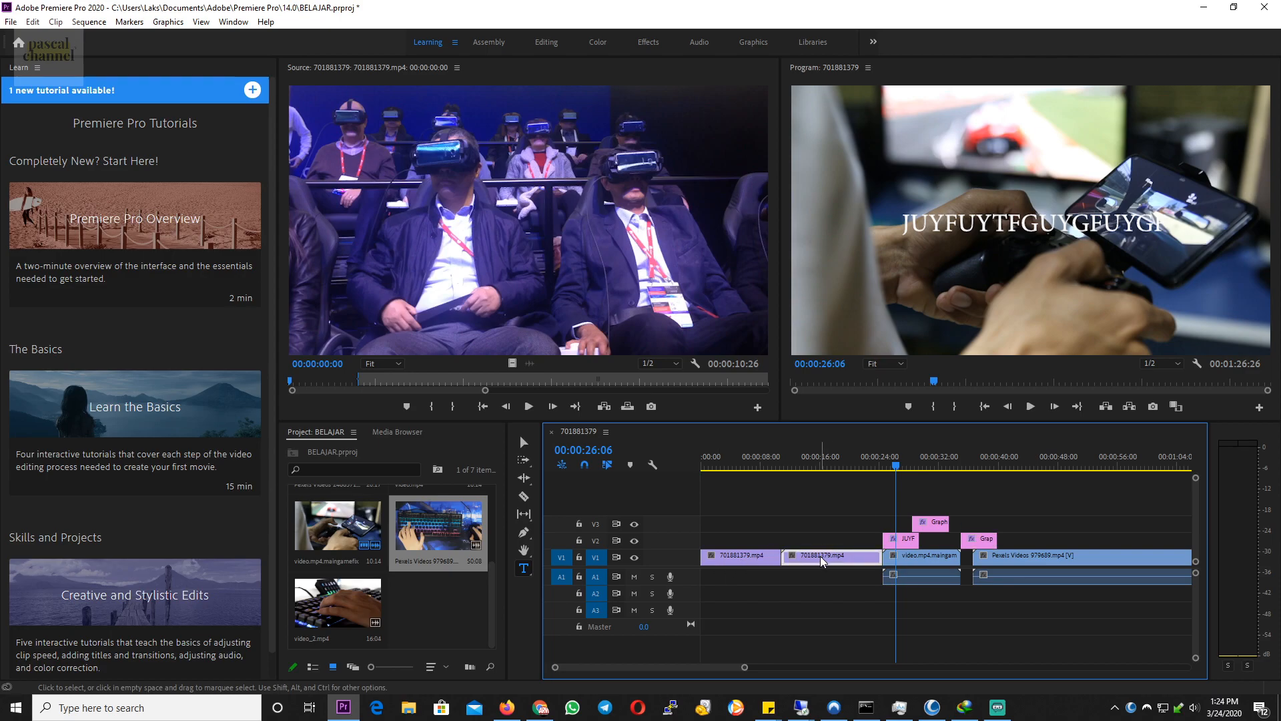
{"action": "left_click", "coordinate": [811, 467]}
{"action": "left_click_drag", "start_coordinate": [992, 556], "coordinate": [809, 543]}
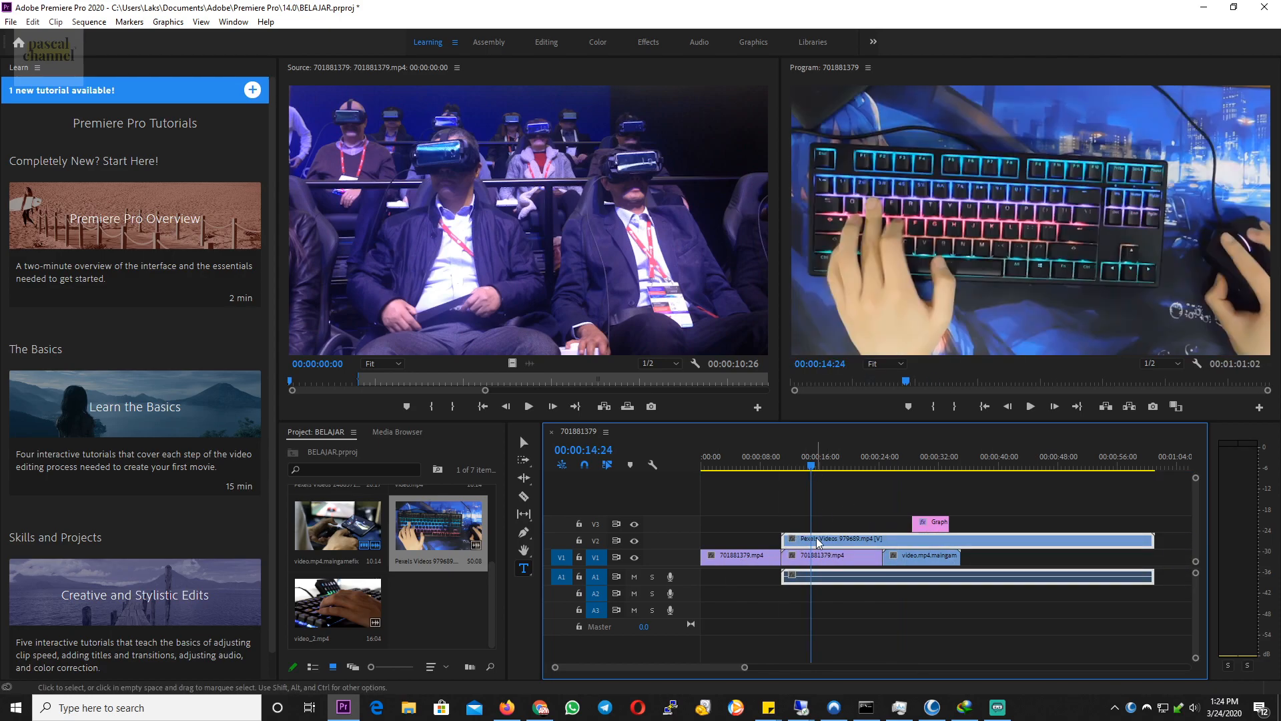
{"action": "left_click", "coordinate": [834, 555]}
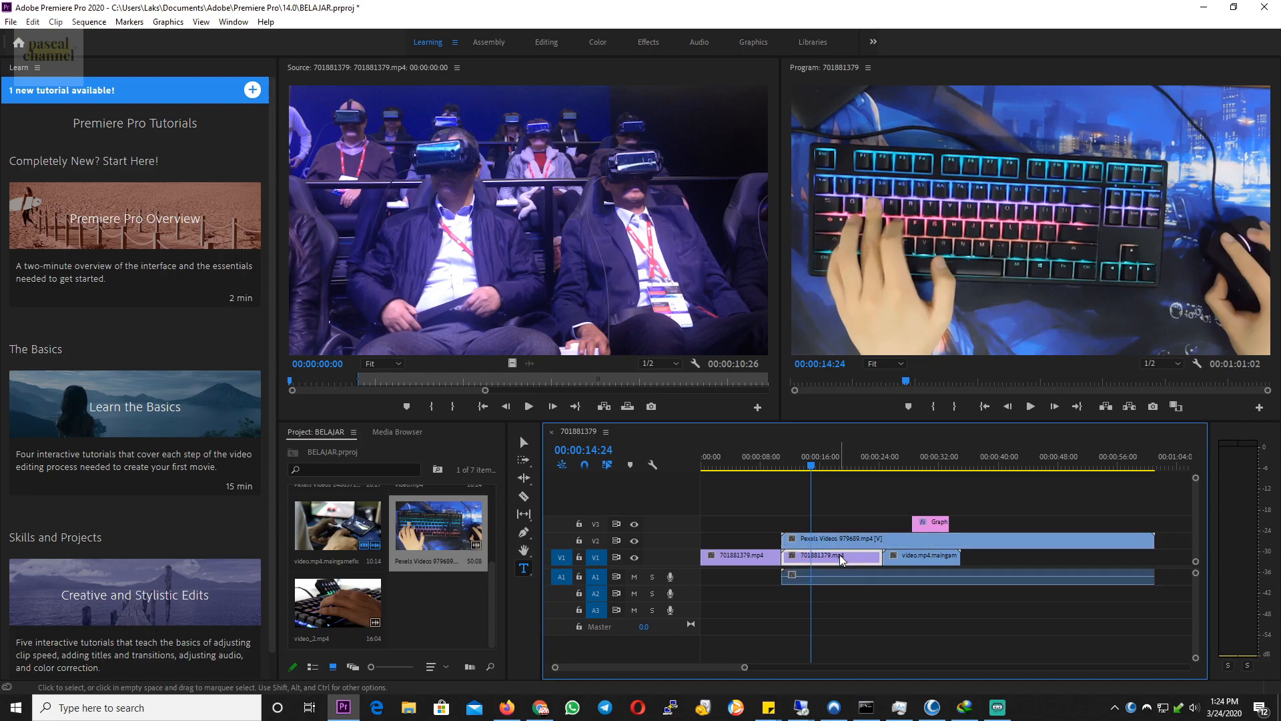
{"action": "mouse_move", "coordinate": [846, 543]}
{"action": "left_mouse_down"}
{"action": "mouse_move", "coordinate": [898, 543]}
{"action": "mouse_move", "coordinate": [834, 542]}
{"action": "left_mouse_up"}
{"action": "left_click", "coordinate": [824, 555]}
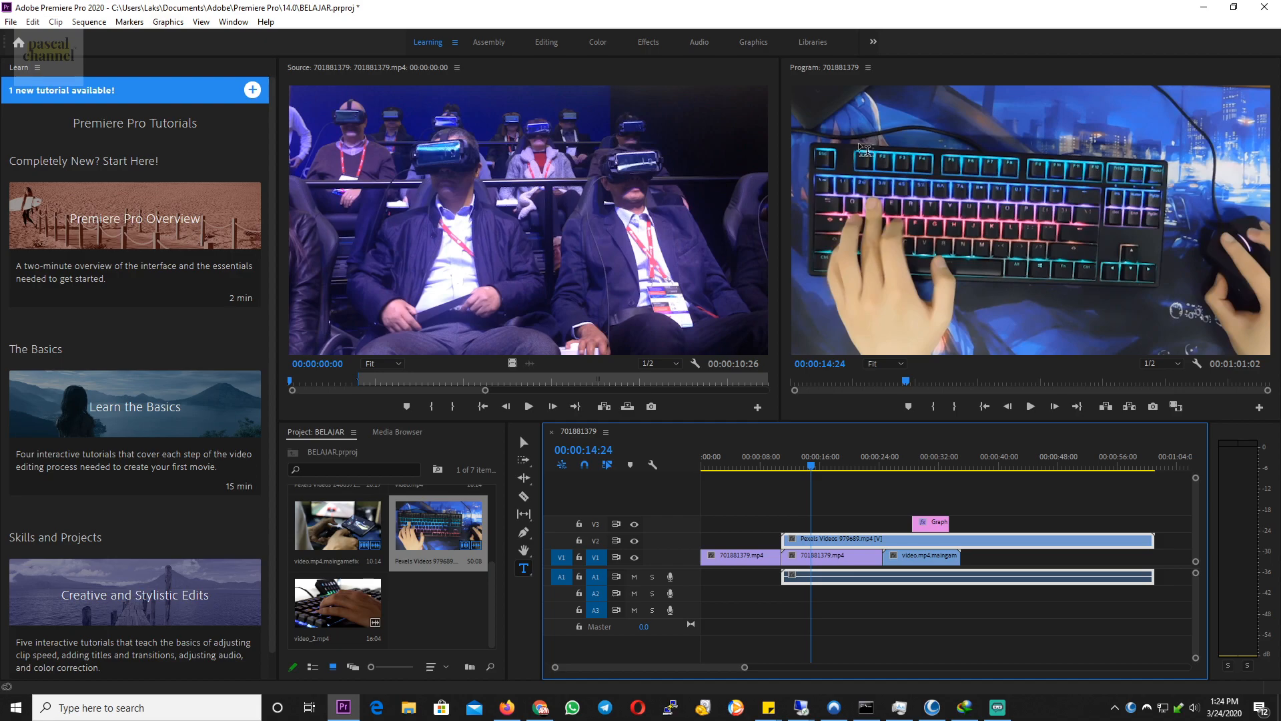
Step: Try the Pexels clip on V1 over the end of the last video clip, and put it back on V2 above the second 701881379.mp4 clip
{"action": "left_click_drag", "start_coordinate": [819, 540], "coordinate": [962, 566]}
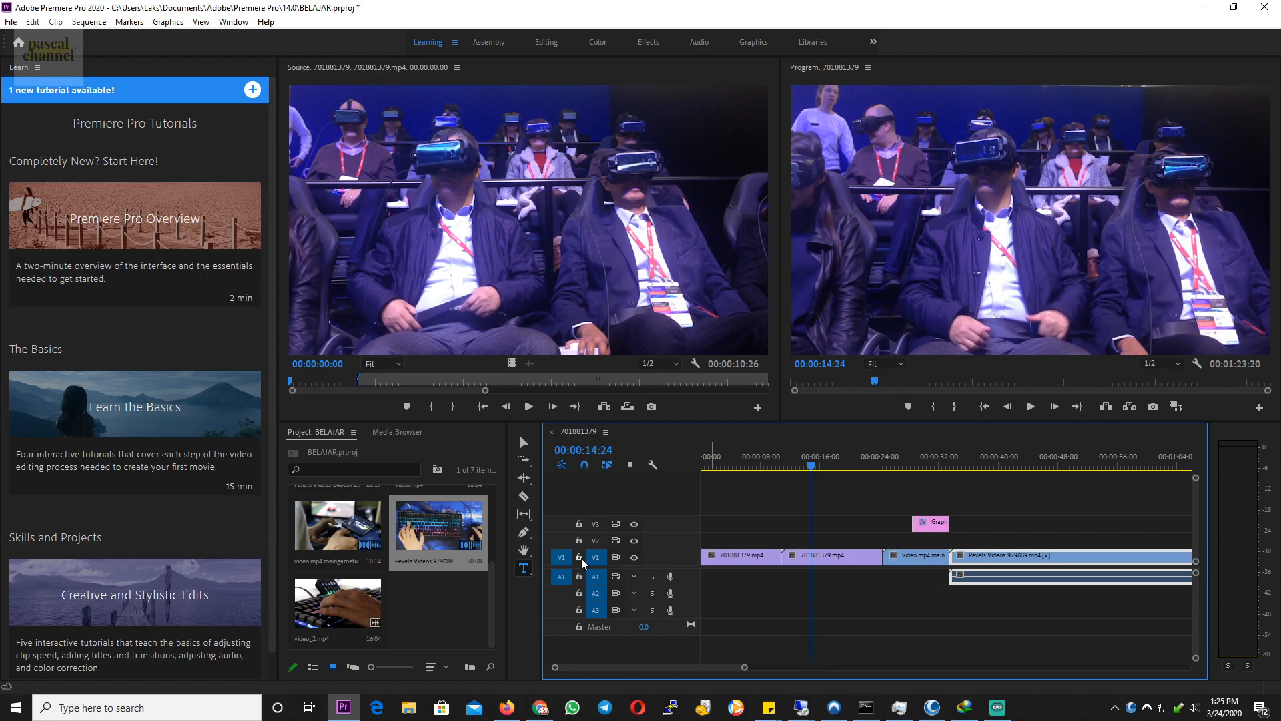
{"action": "left_click_drag", "start_coordinate": [438, 527], "coordinate": [798, 547]}
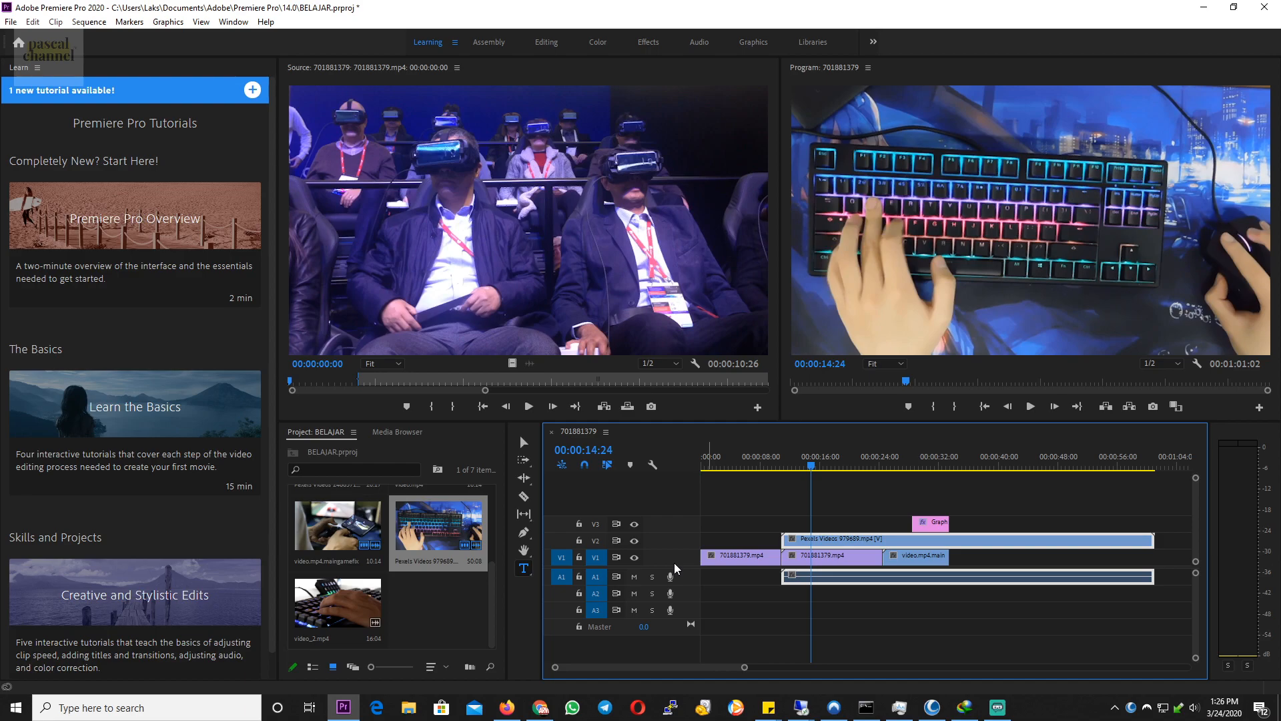
Step: Examine how the clips on V1, V2 and V3 are layered by selecting the overlapping clips one by one
{"action": "left_click", "coordinate": [834, 558]}
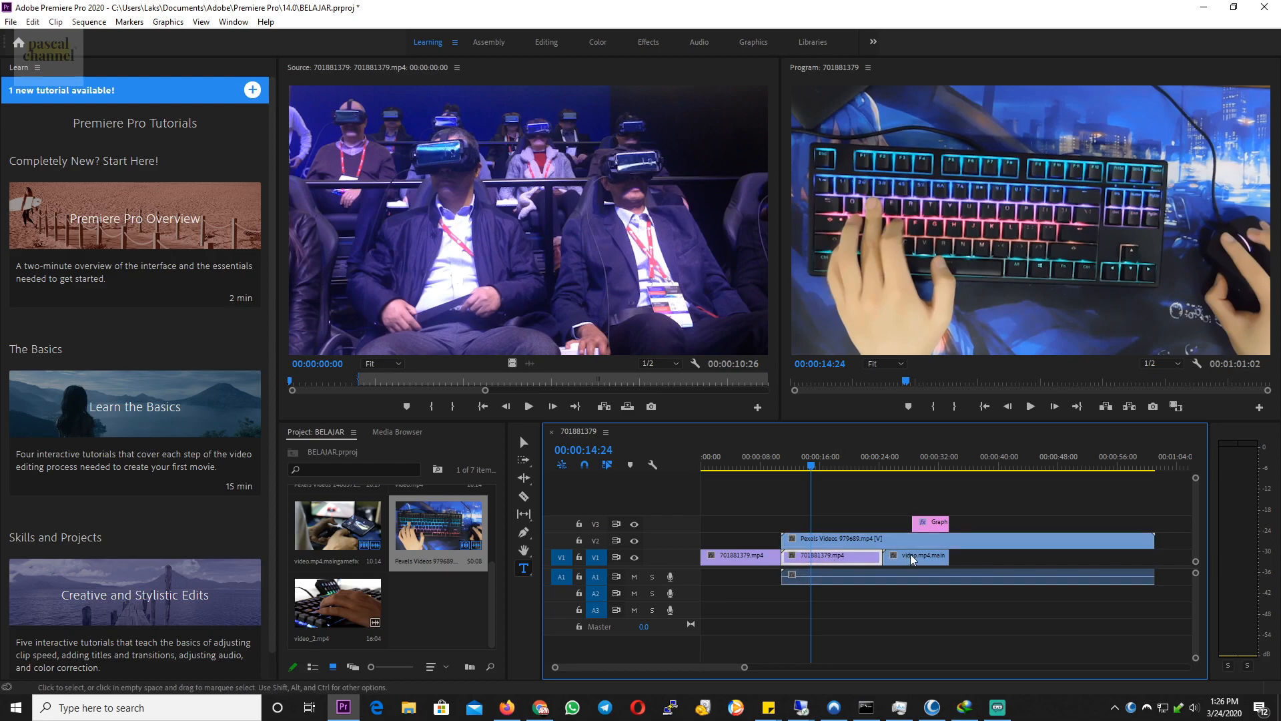
{"action": "left_click", "coordinate": [955, 537]}
{"action": "left_click", "coordinate": [918, 562]}
{"action": "left_click", "coordinate": [836, 562]}
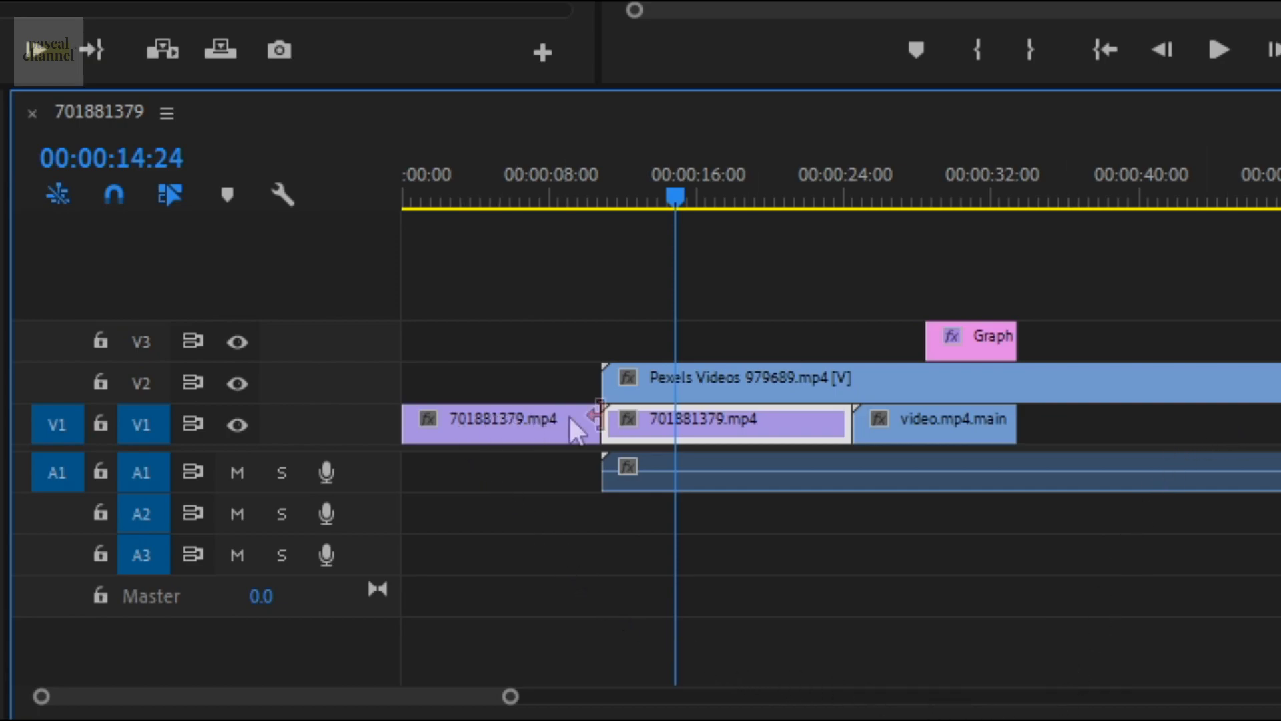
{"action": "right_click", "coordinate": [755, 422]}
{"action": "key", "text": "Escape"}
{"action": "left_click", "coordinate": [762, 374]}
{"action": "left_click", "coordinate": [930, 415]}
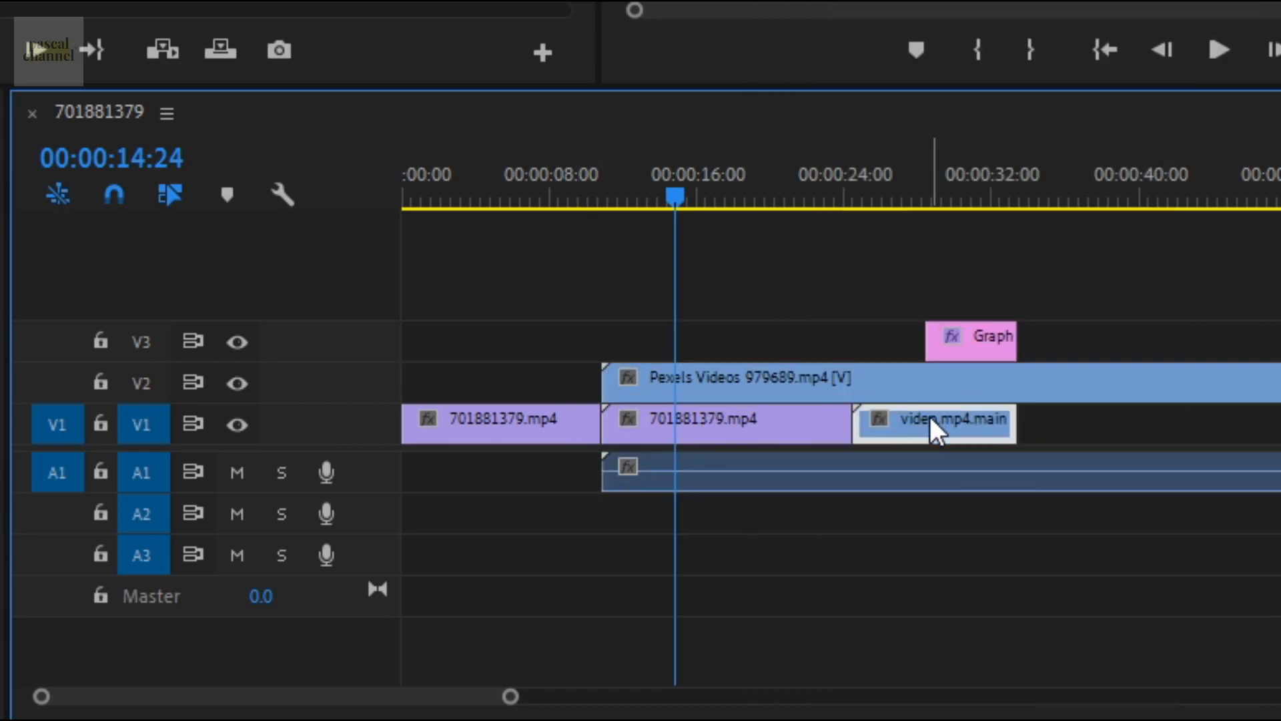
{"action": "left_click", "coordinate": [964, 331]}
{"action": "left_click", "coordinate": [1002, 389]}
{"action": "left_click", "coordinate": [999, 430]}
{"action": "left_click", "coordinate": [793, 424]}
{"action": "left_click", "coordinate": [788, 386]}
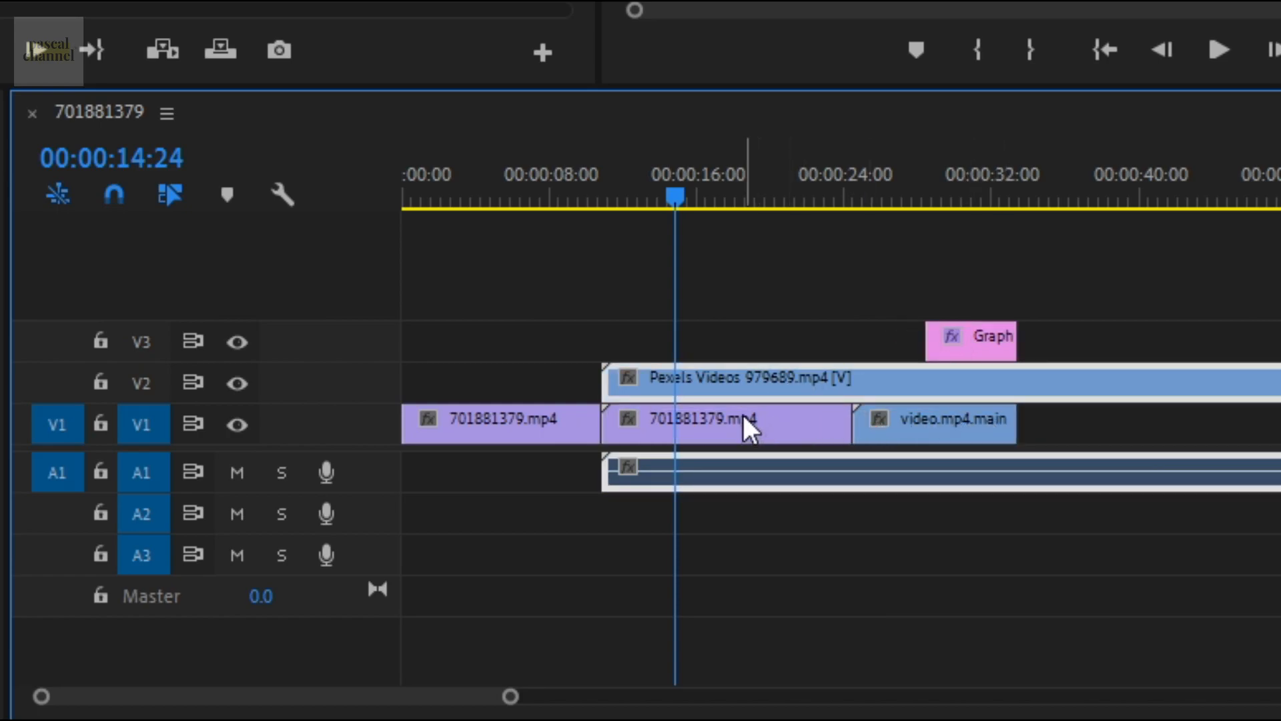
{"action": "left_click", "coordinate": [743, 421]}
{"action": "left_click", "coordinate": [904, 430]}
{"action": "left_click", "coordinate": [739, 420]}
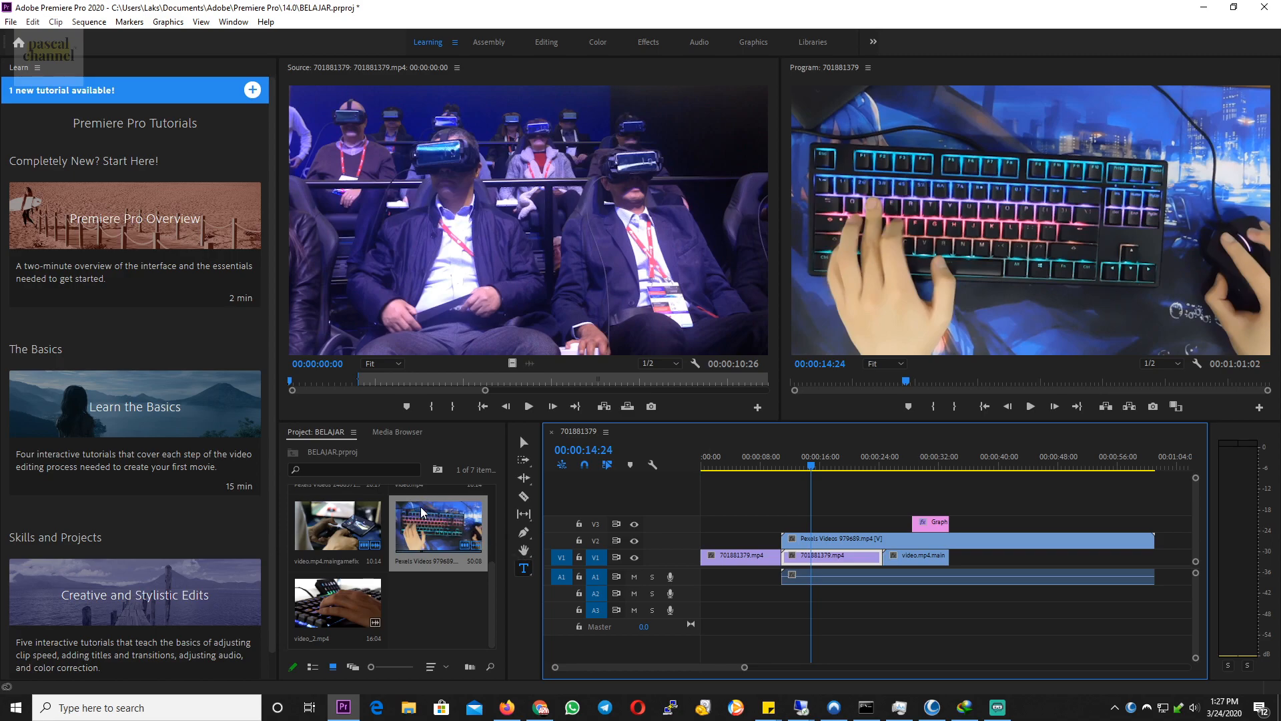
Step: Import the image 3.jpg into the project and locate it among the project items
{"action": "left_click", "coordinate": [8, 22]}
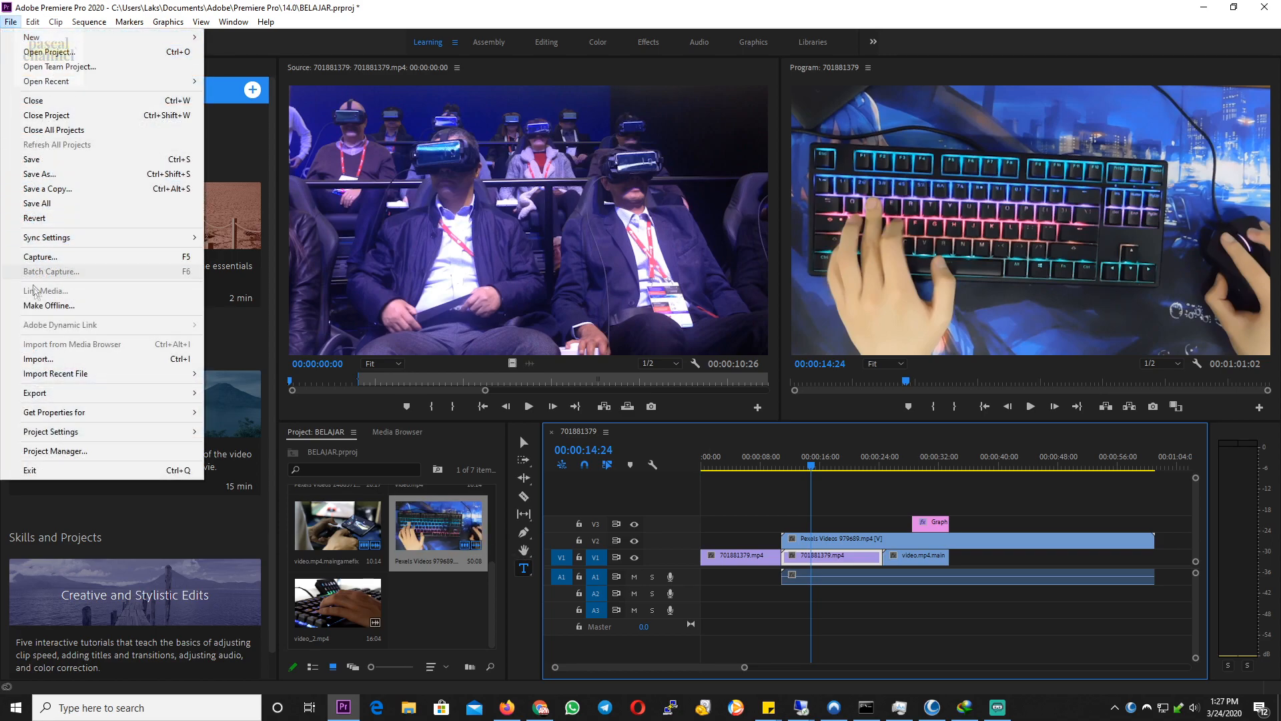
{"action": "left_click", "coordinate": [38, 359]}
{"action": "left_click", "coordinate": [527, 383]}
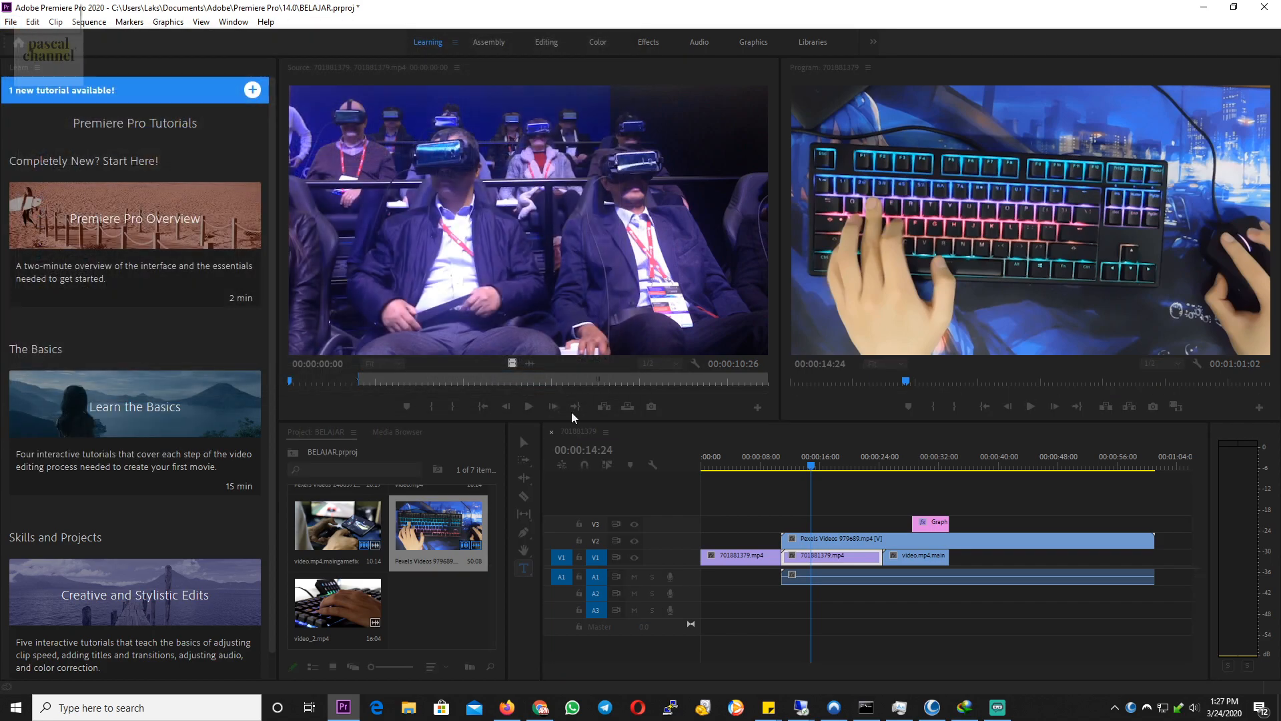
{"action": "scroll", "coordinate": [373, 560], "scroll_direction": "up", "scroll_amount": 2}
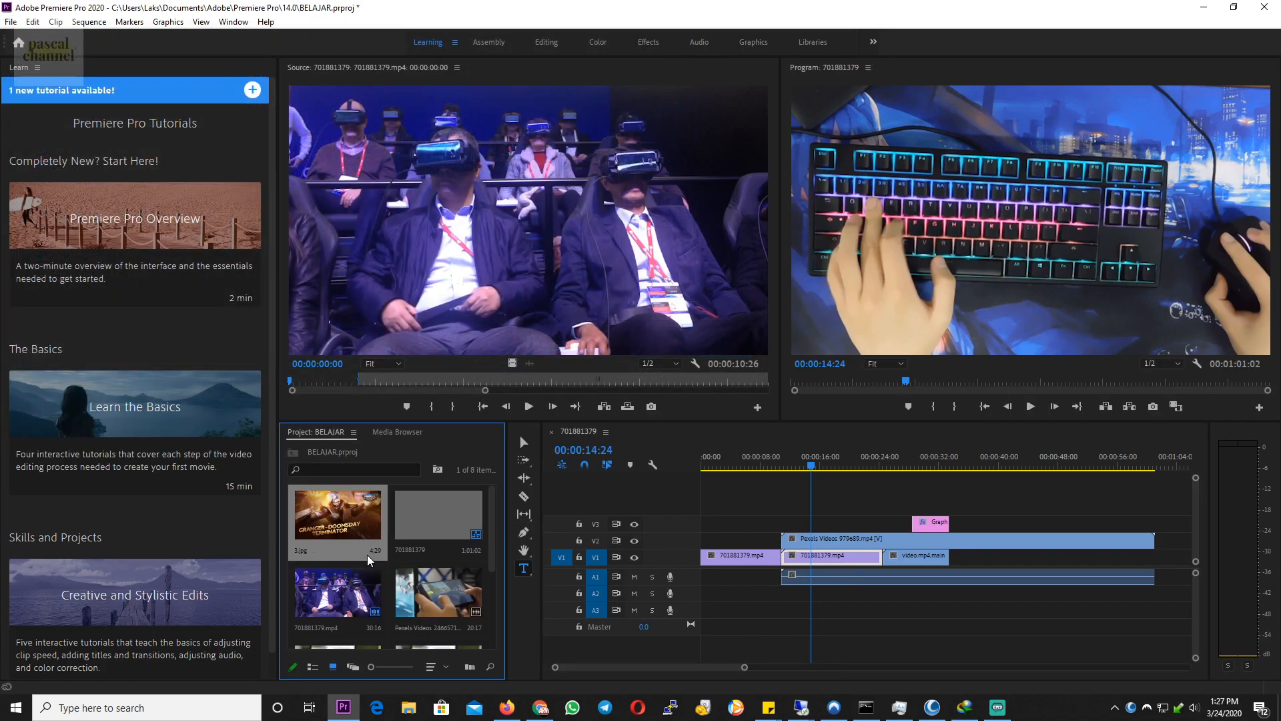
Step: Place 3.jpg on V3 at the start of the Pexels clip, extend it to just before the graphic clip, and set the playhead to 00:00:11:14
{"action": "left_click_drag", "start_coordinate": [361, 521], "coordinate": [803, 528]}
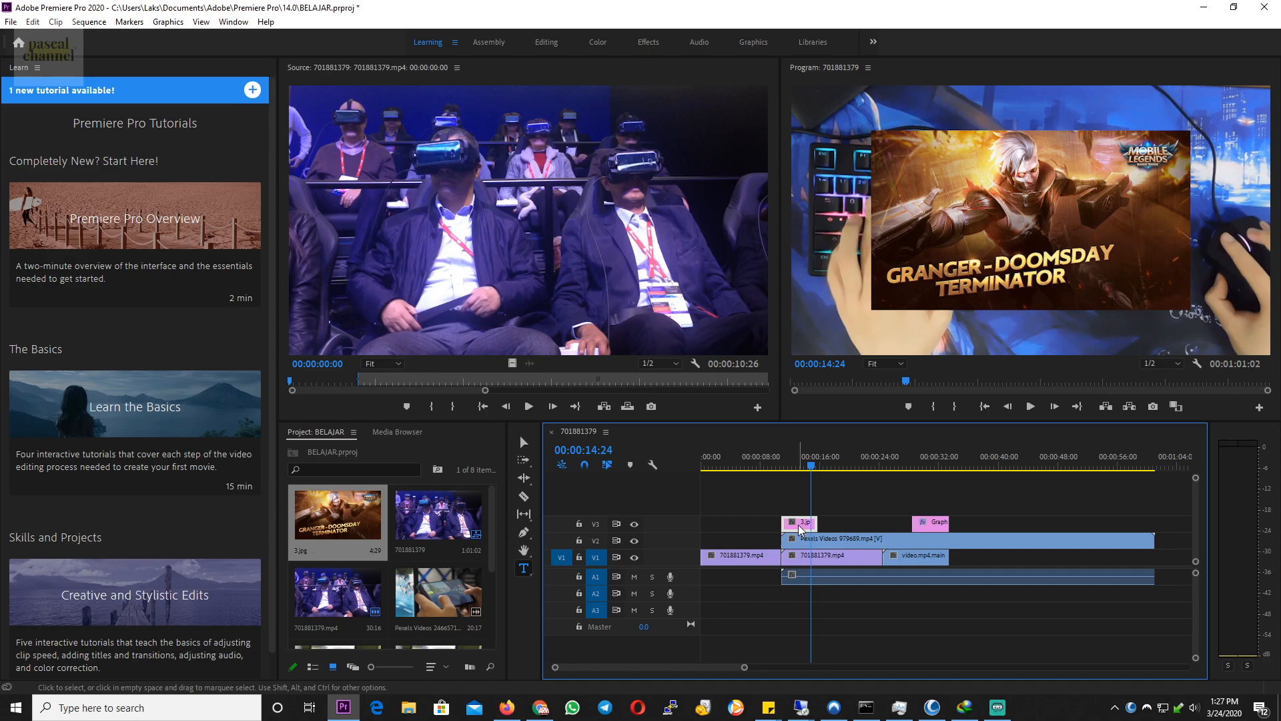
{"action": "left_click_drag", "start_coordinate": [813, 523], "coordinate": [897, 525]}
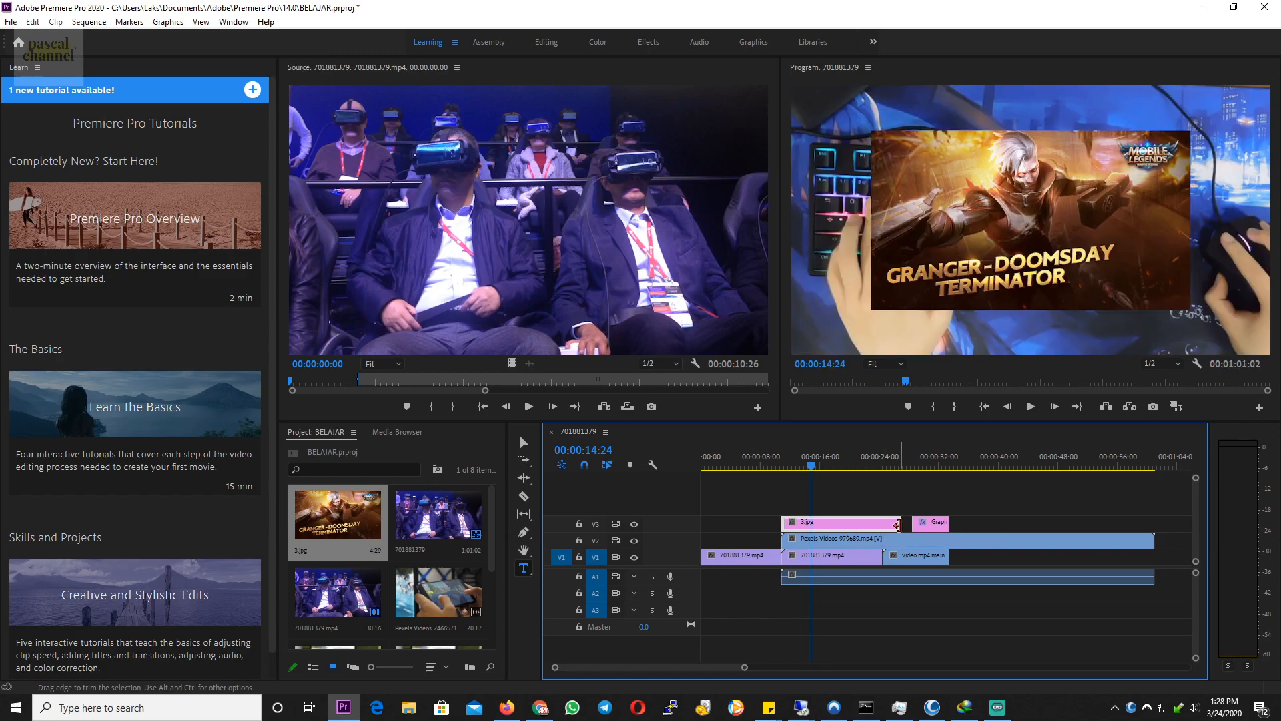
{"action": "left_click", "coordinate": [786, 462]}
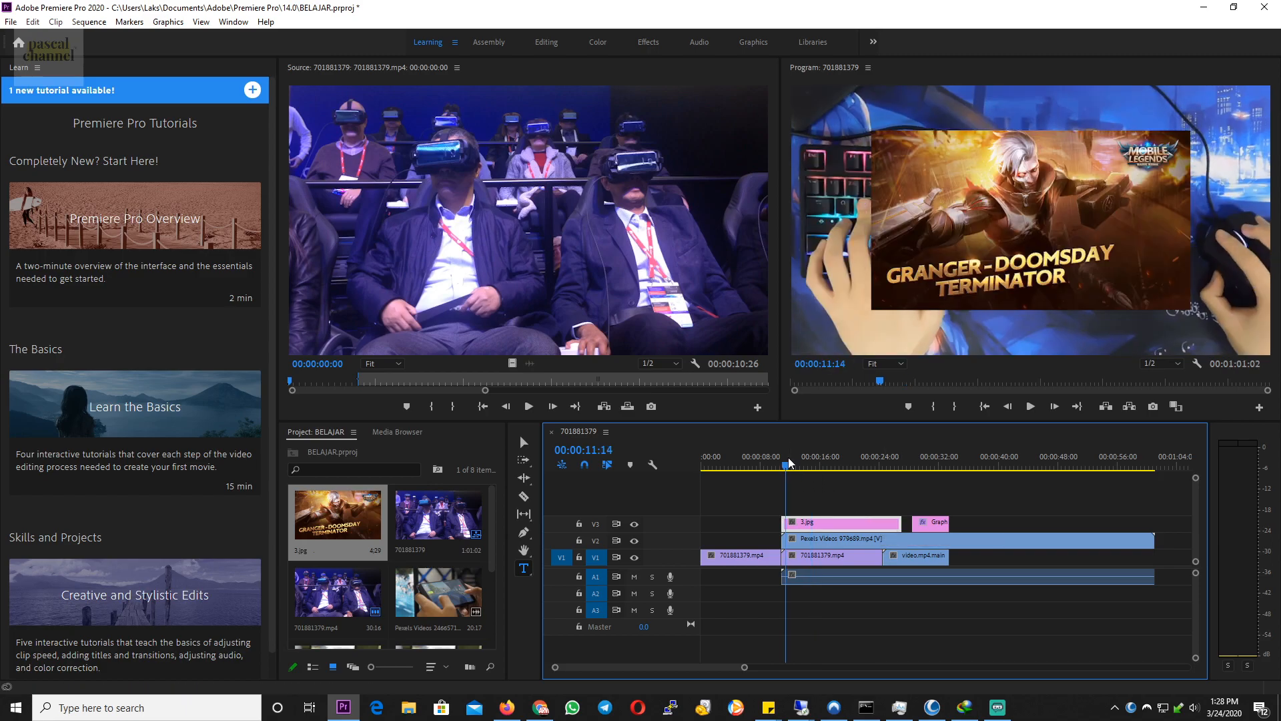
Step: Play the sequence to 00:00:15:01 and add an empty text graphic there on V4 above 3.jpg, then return to the Selection tool
{"action": "key", "text": "space"}
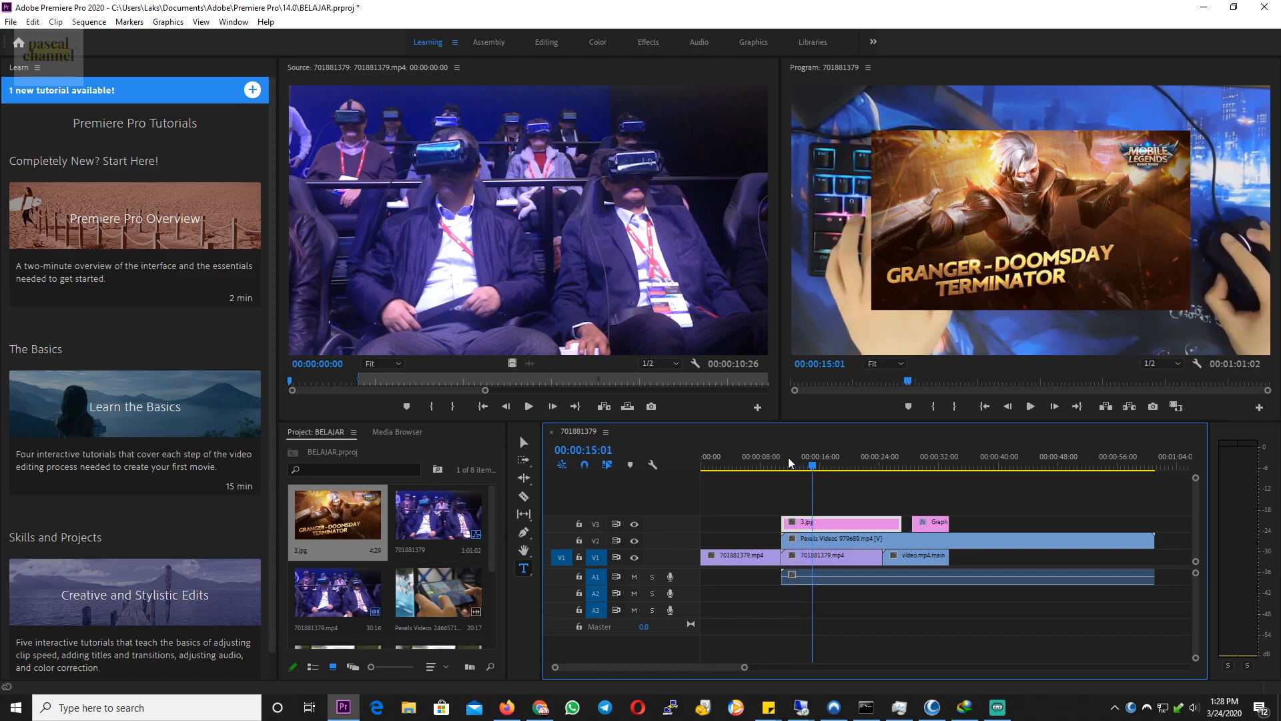
{"action": "left_click", "coordinate": [1004, 277]}
{"action": "key", "text": "v"}
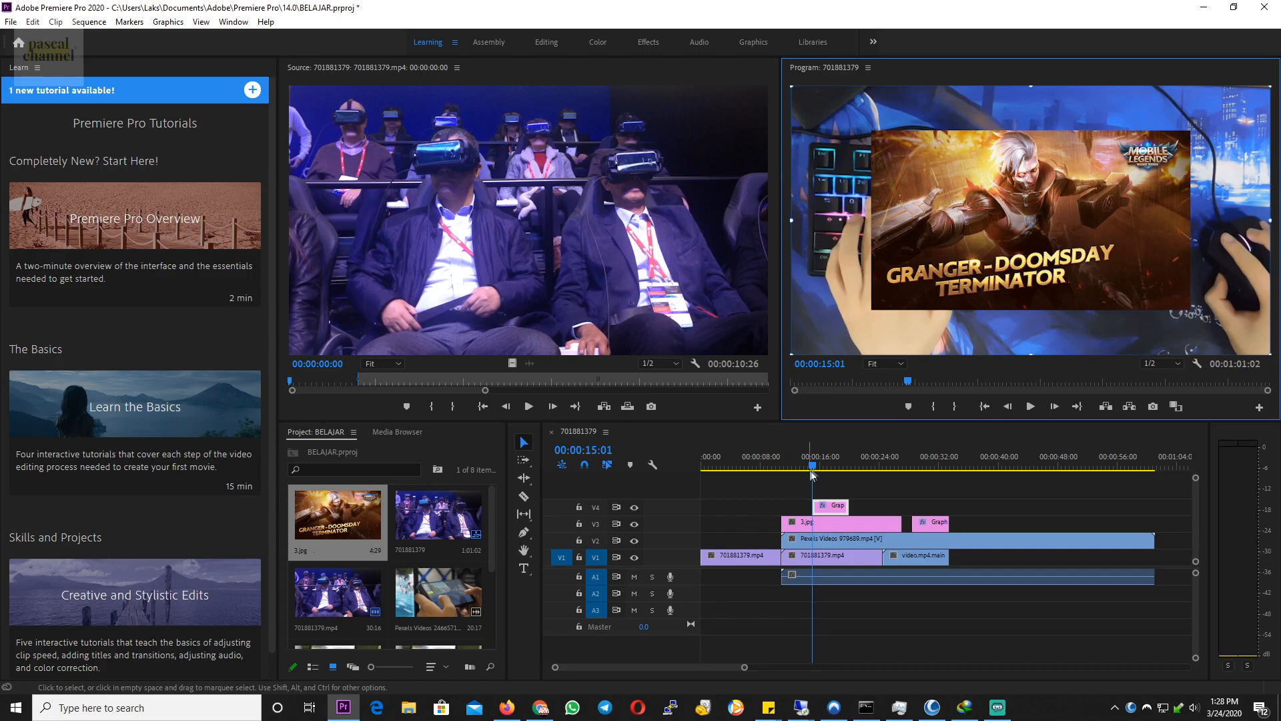
Step: Scrub the playhead back and forth over the stacked clips to check the layers at different times, ending at 00:00:27:24
{"action": "mouse_move", "coordinate": [815, 467]}
{"action": "left_mouse_down"}
{"action": "mouse_move", "coordinate": [805, 472]}
{"action": "mouse_move", "coordinate": [839, 467]}
{"action": "mouse_move", "coordinate": [800, 470]}
{"action": "mouse_move", "coordinate": [820, 472]}
{"action": "left_mouse_up"}
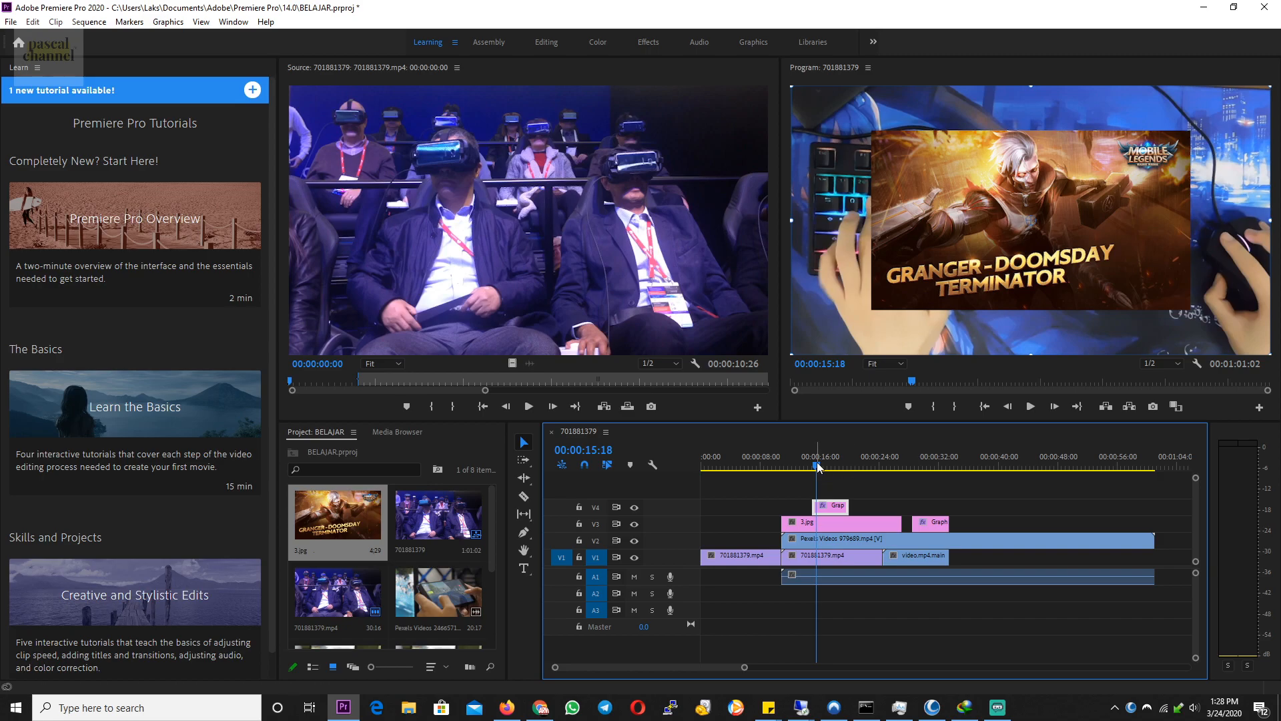
{"action": "left_click", "coordinate": [945, 465]}
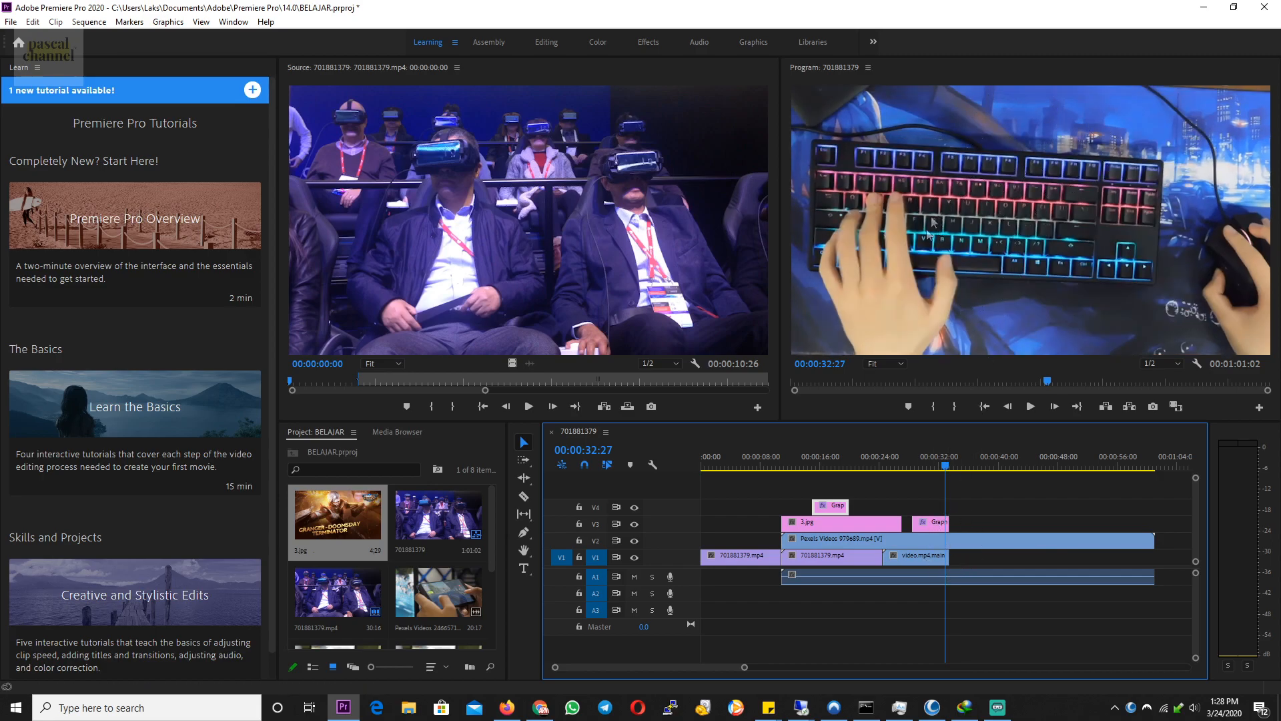
{"action": "left_click_drag", "start_coordinate": [945, 466], "coordinate": [820, 471]}
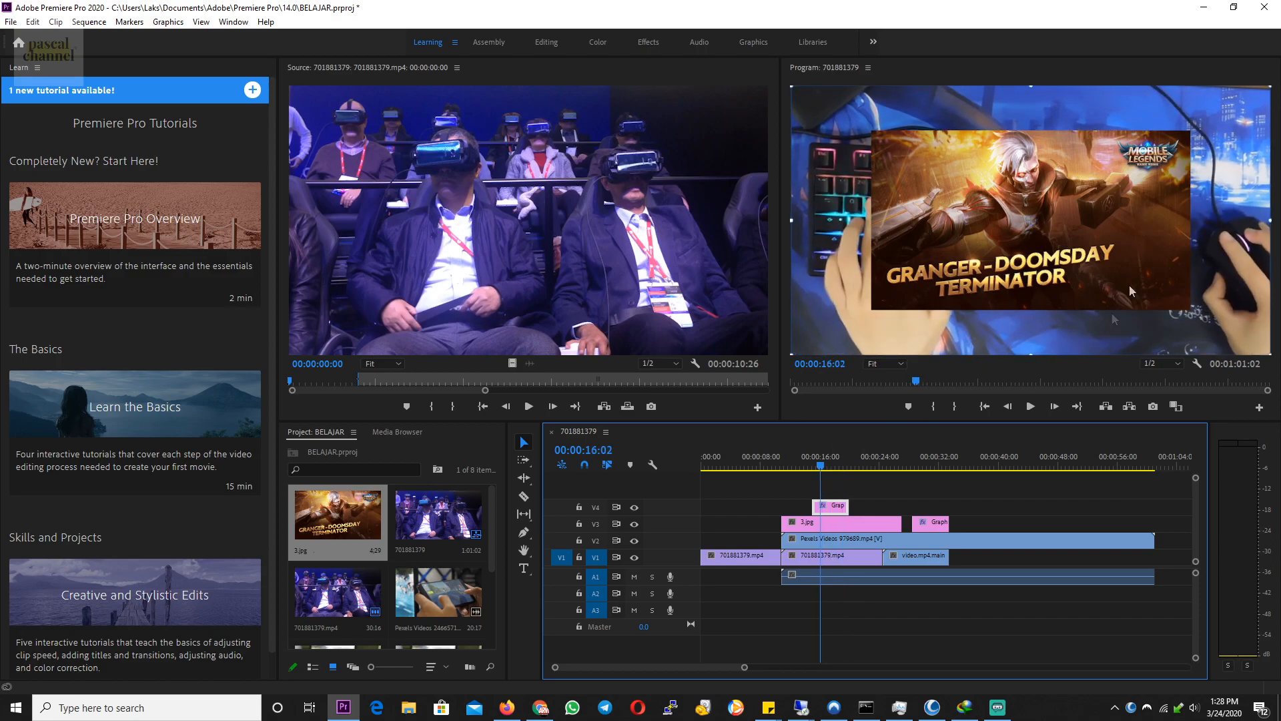
{"action": "left_click", "coordinate": [819, 471]}
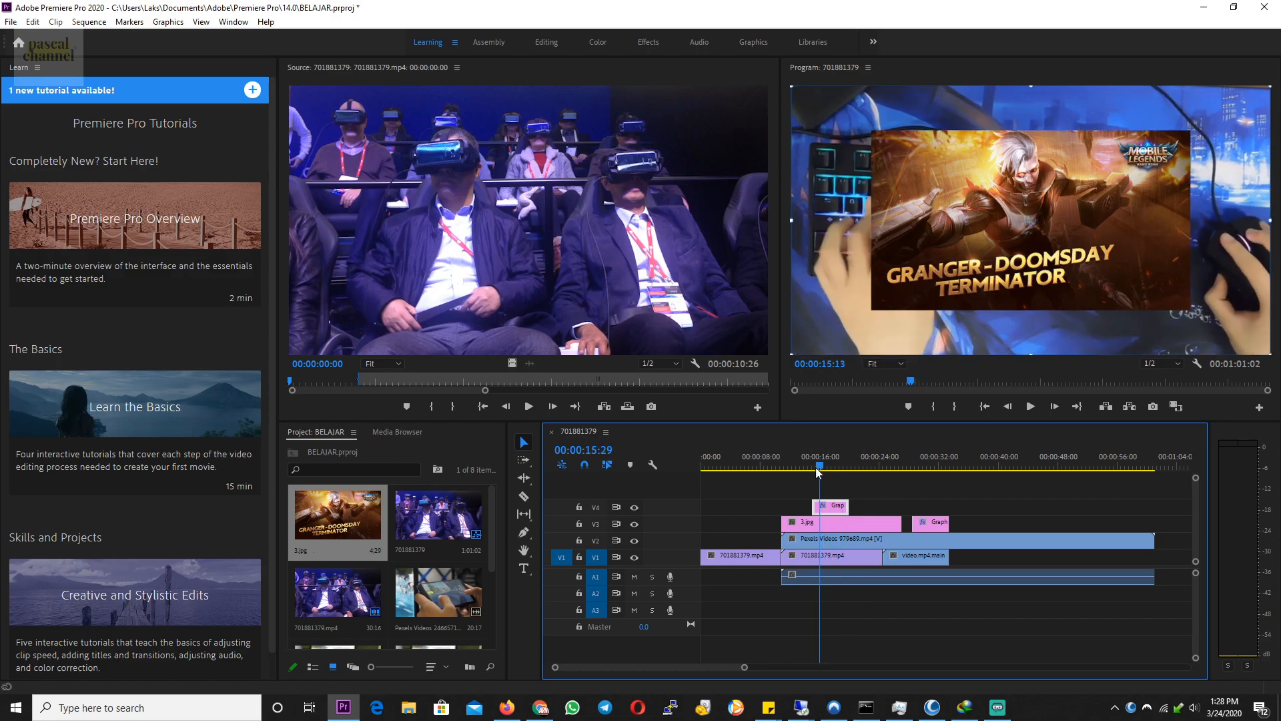
{"action": "mouse_move", "coordinate": [820, 470]}
{"action": "left_mouse_down"}
{"action": "mouse_move", "coordinate": [996, 479]}
{"action": "mouse_move", "coordinate": [778, 471]}
{"action": "mouse_move", "coordinate": [961, 471]}
{"action": "mouse_move", "coordinate": [787, 472]}
{"action": "mouse_move", "coordinate": [834, 473]}
{"action": "left_mouse_up"}
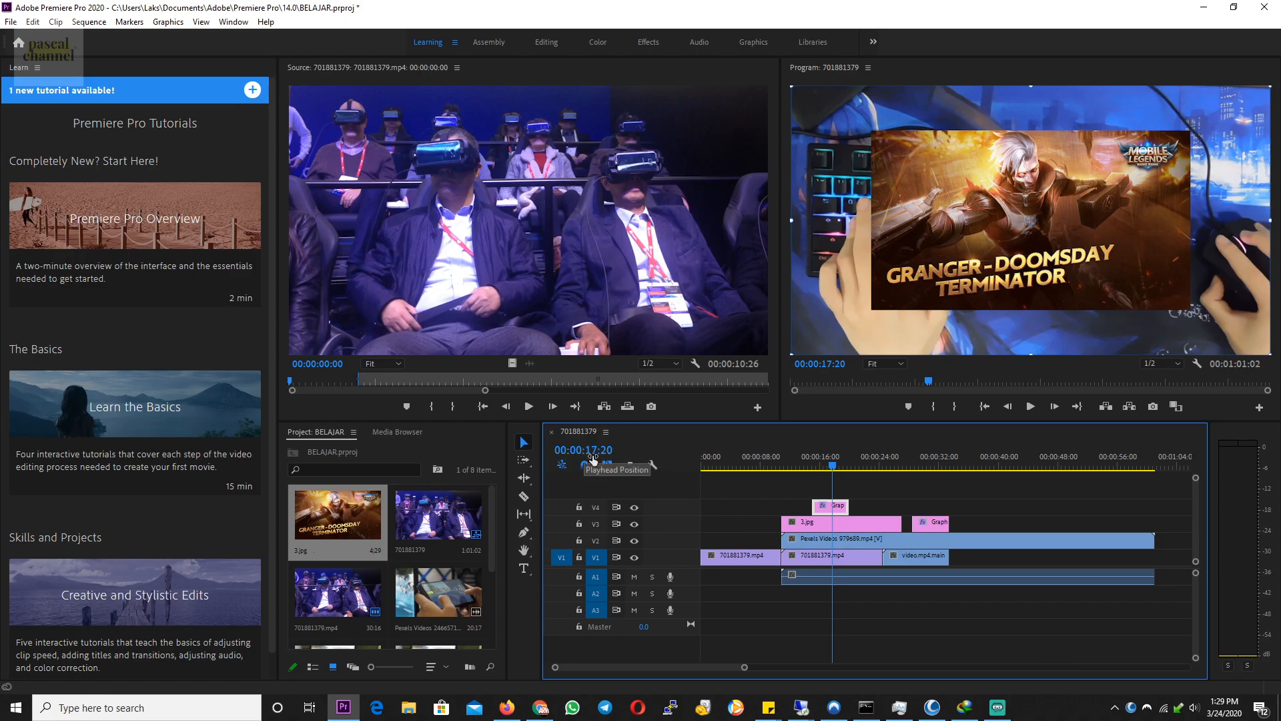
{"action": "left_click_drag", "start_coordinate": [834, 466], "coordinate": [909, 471]}
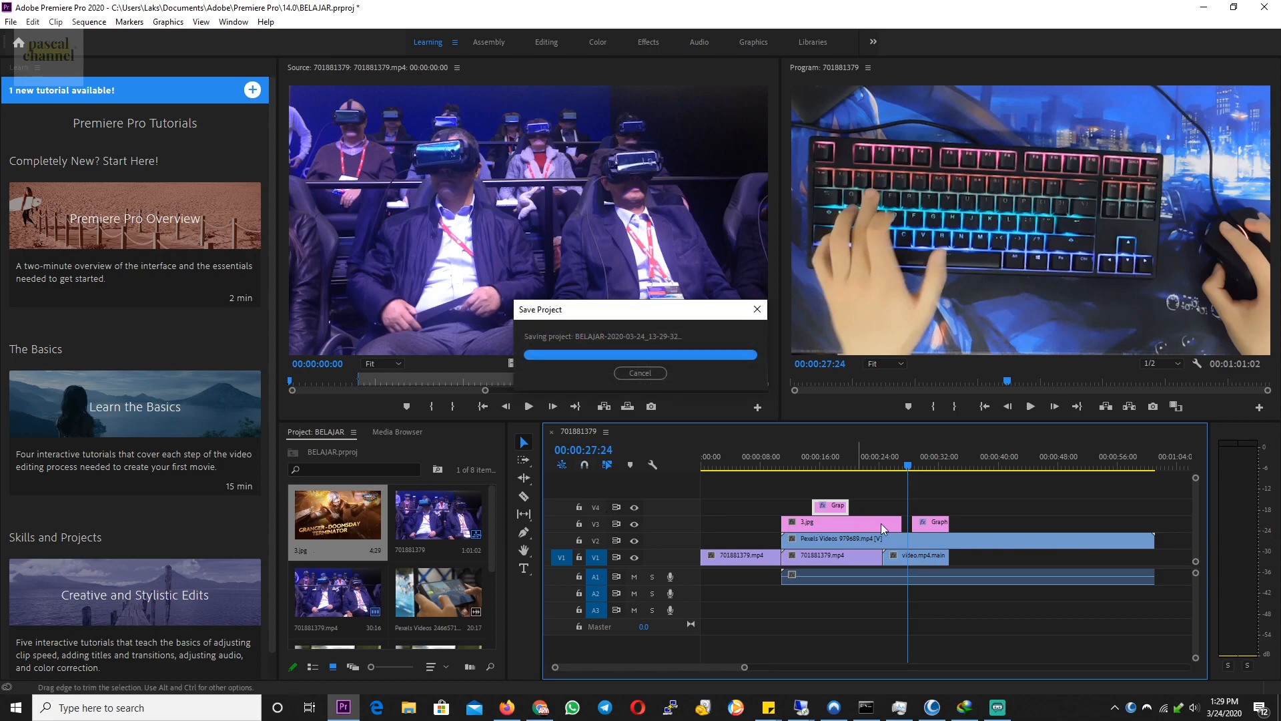
Step: Move the video.mp4 clip on V1 to line up with the start of the V3 graphic clip, and set the playhead to 00:00:32:06
{"action": "left_click_drag", "start_coordinate": [902, 559], "coordinate": [978, 562]}
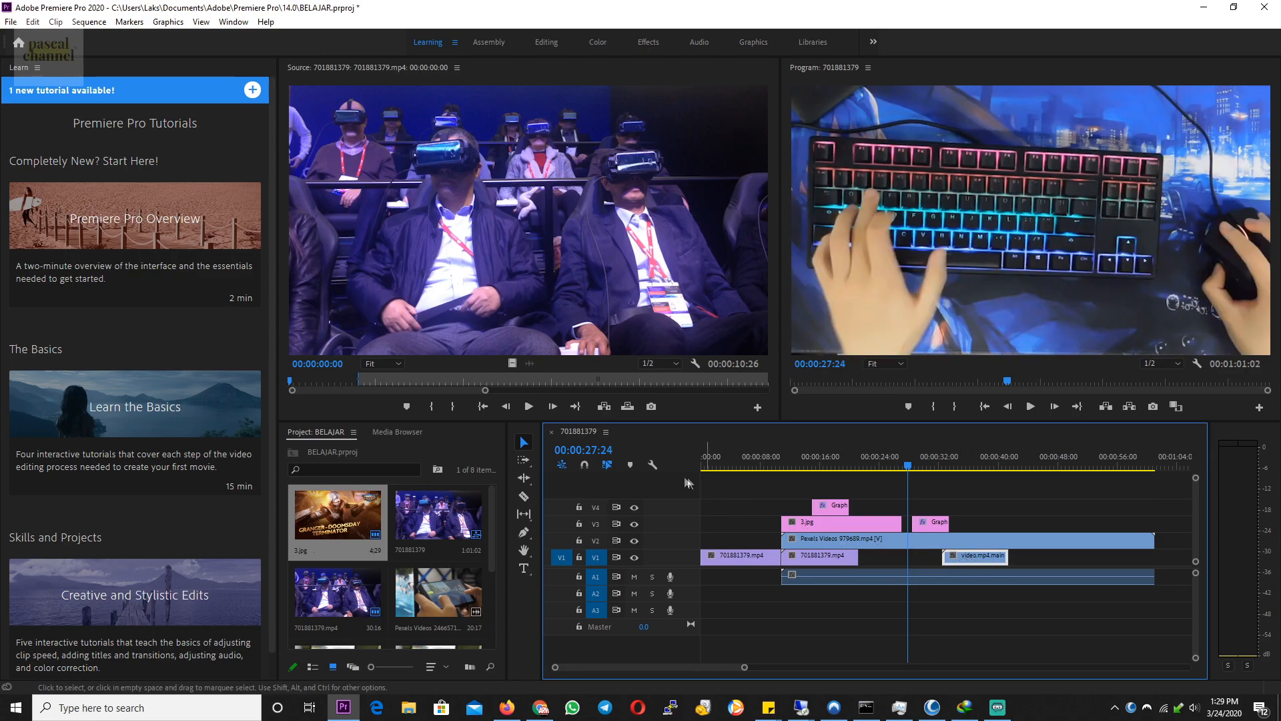
{"action": "left_click_drag", "start_coordinate": [967, 565], "coordinate": [937, 555]}
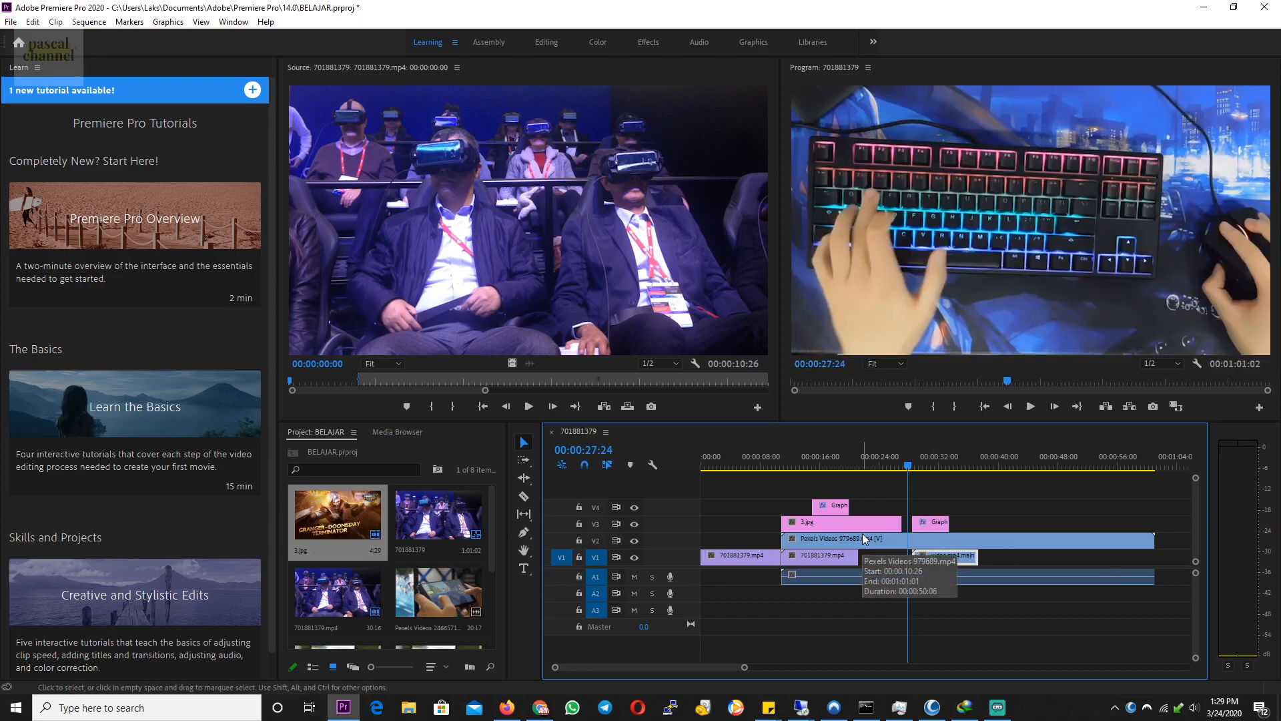
{"action": "left_click", "coordinate": [915, 465]}
{"action": "left_click_drag", "start_coordinate": [932, 465], "coordinate": [890, 468]}
{"action": "left_click_drag", "start_coordinate": [759, 455], "coordinate": [730, 460]}
{"action": "left_click", "coordinate": [941, 463]}
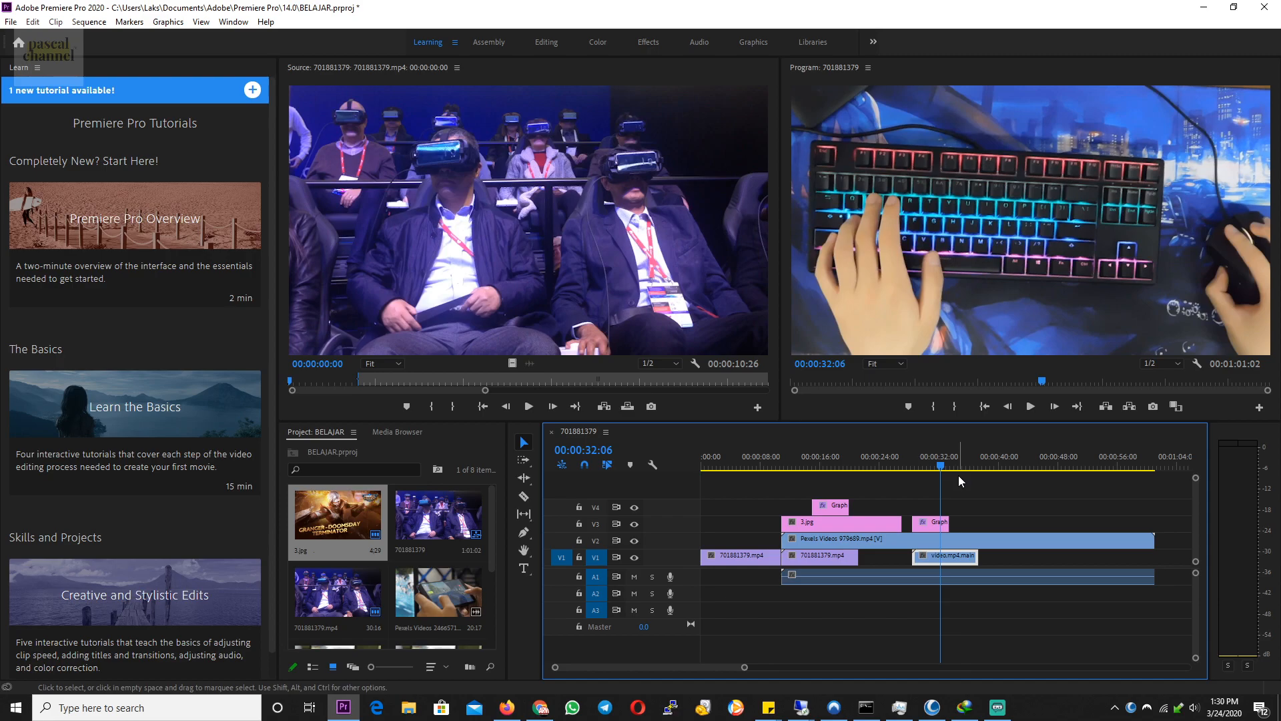
Step: Add a timeline marker at 00:00:21:08, name it REFF, and reopen its settings to check the name
{"action": "left_click", "coordinate": [652, 465]}
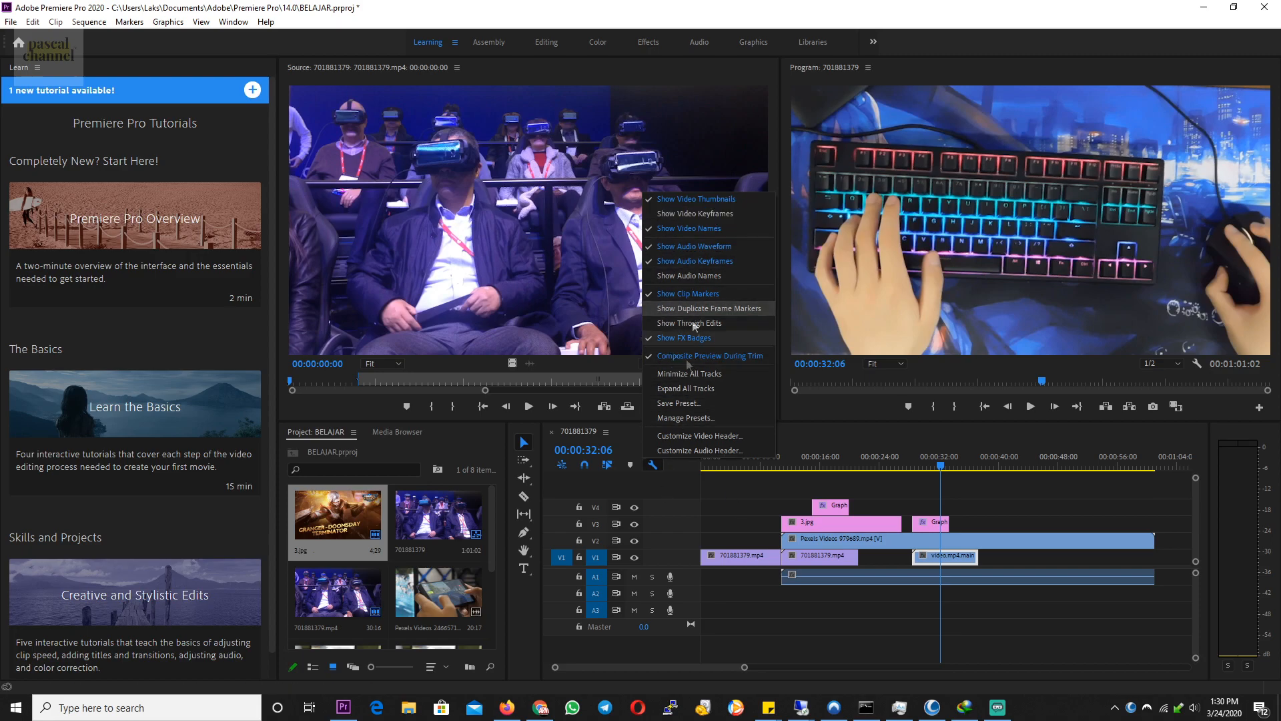
{"action": "left_click", "coordinate": [860, 443]}
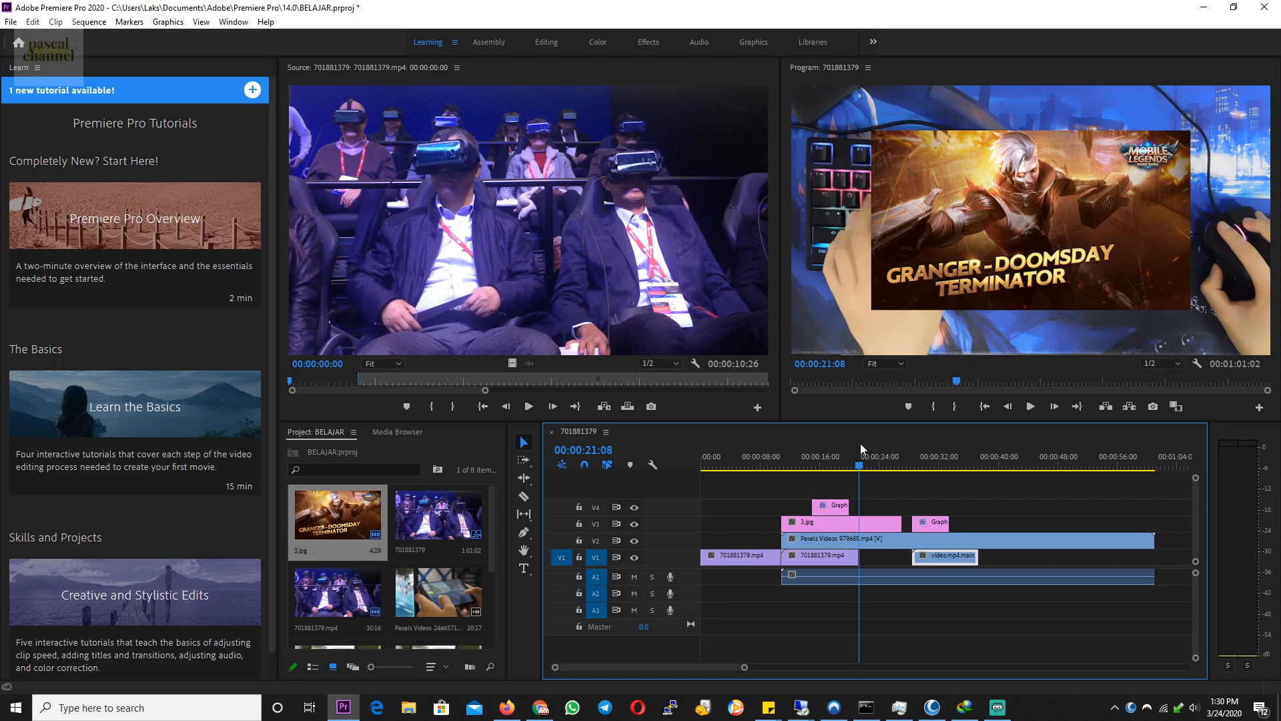
{"action": "left_click", "coordinate": [631, 469]}
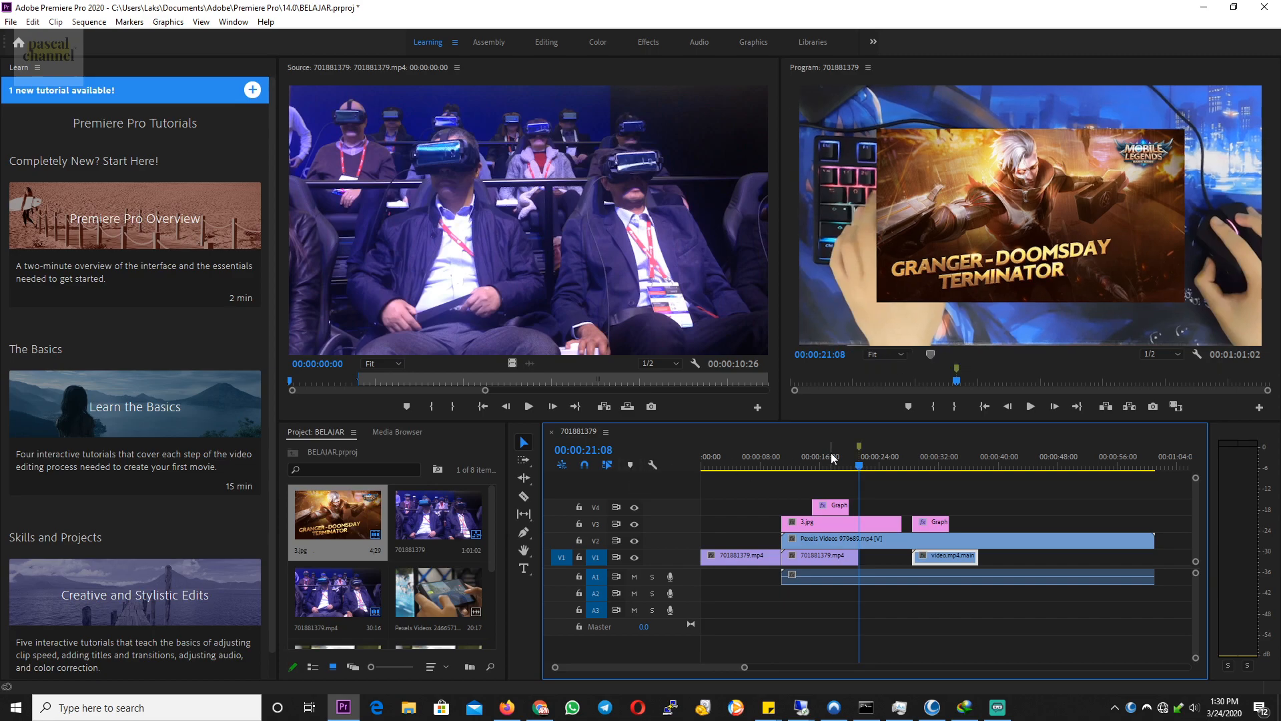
{"action": "double_click", "coordinate": [859, 446]}
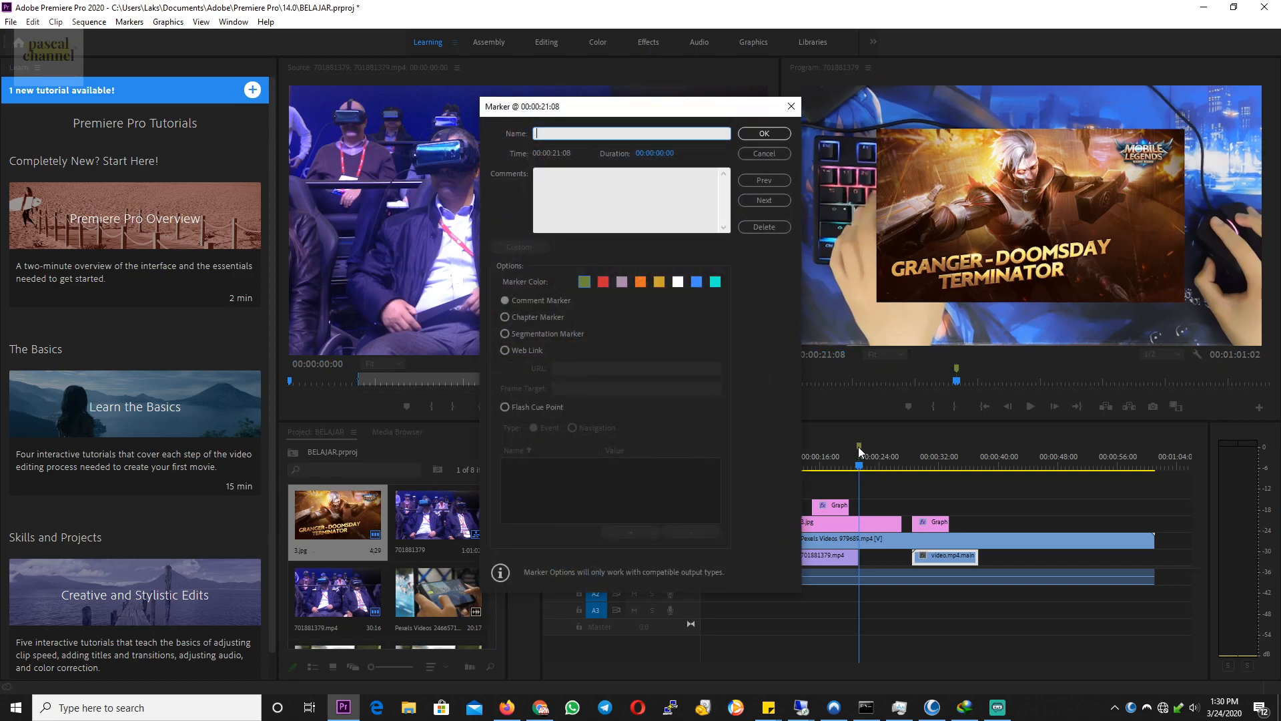
{"action": "left_click", "coordinate": [578, 199]}
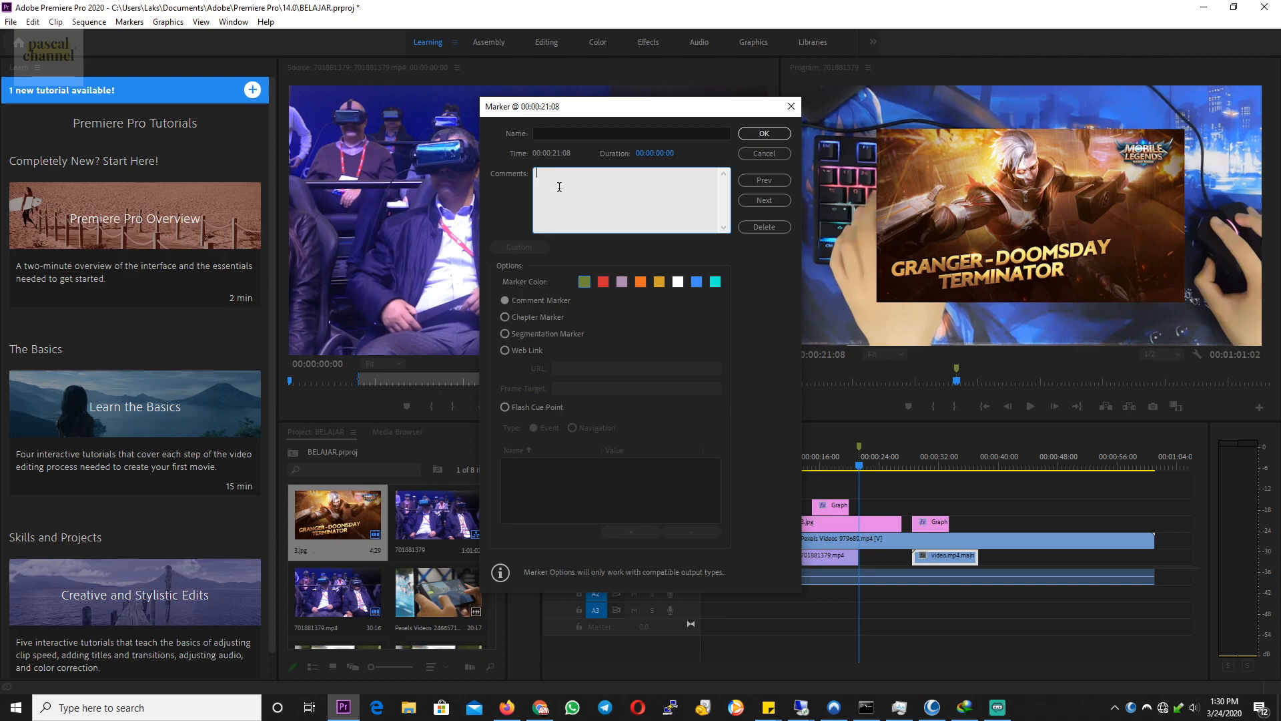
{"action": "left_click", "coordinate": [546, 133]}
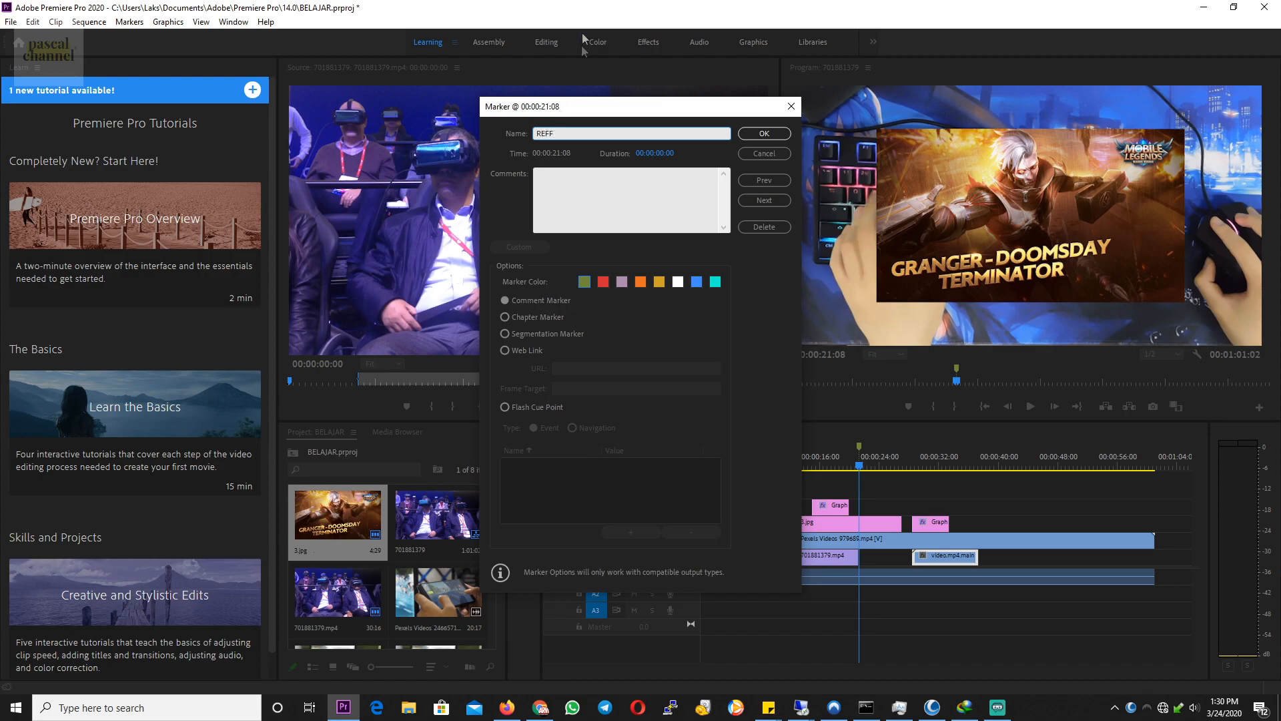
{"action": "left_click", "coordinate": [763, 133]}
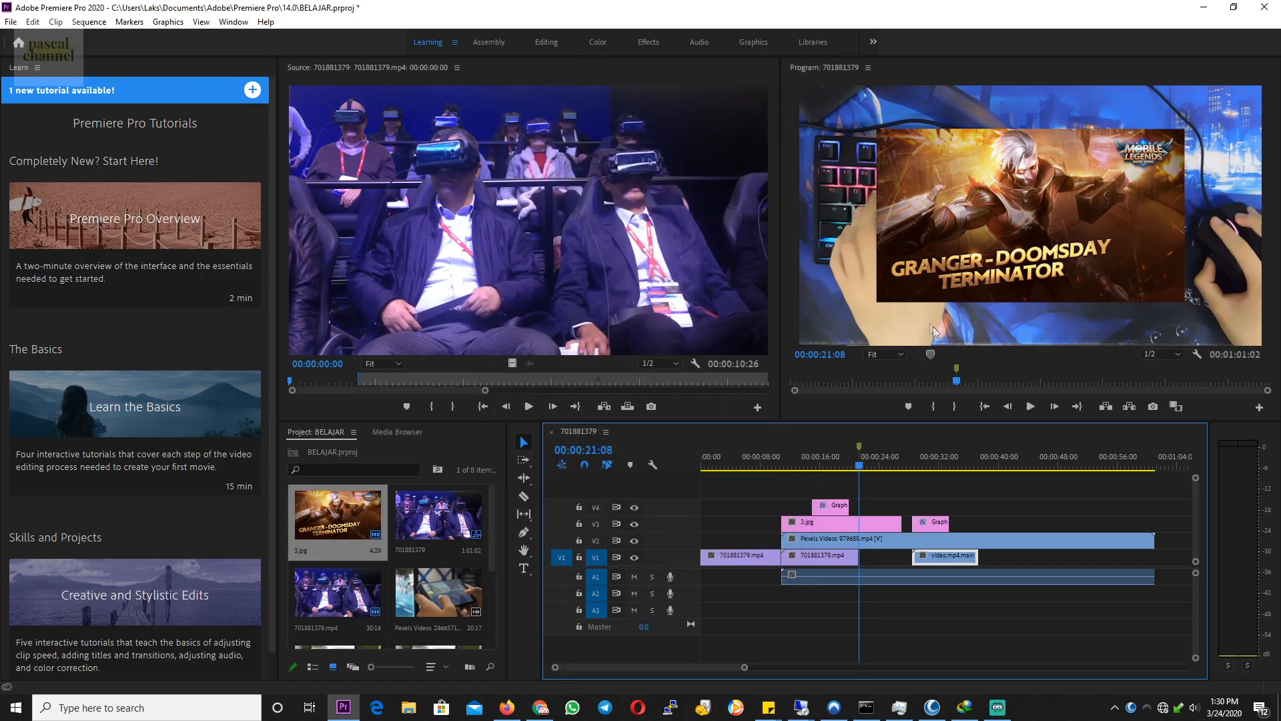
{"action": "double_click", "coordinate": [859, 446]}
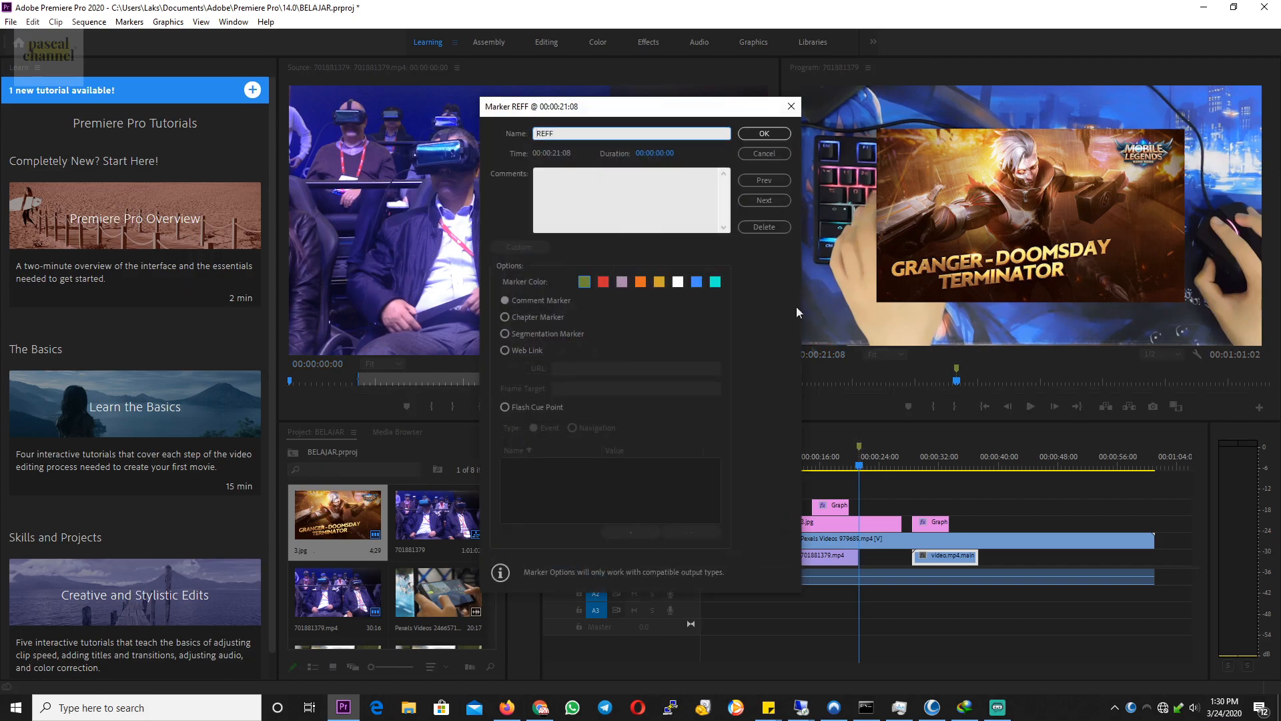
{"action": "left_click", "coordinate": [764, 134]}
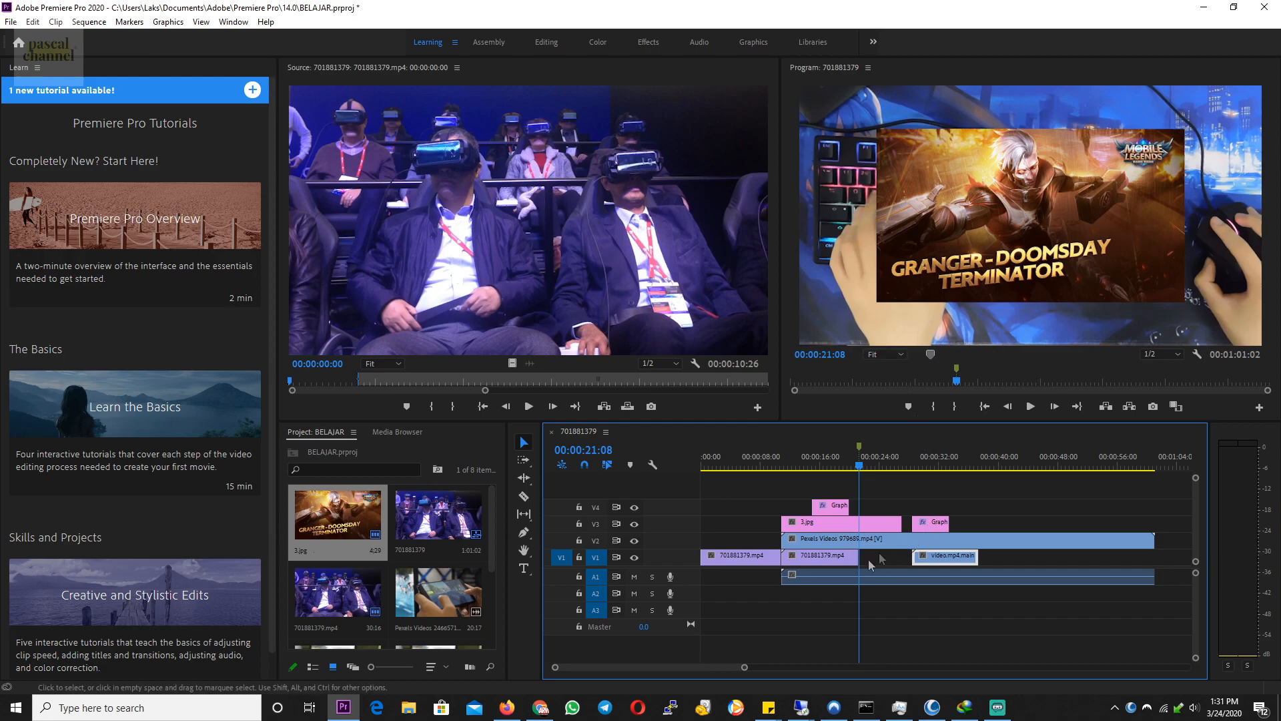
Step: Move the V3 graphic clip and video.mp4 on V1 to start where 3.jpg ends, and save the project with the playhead at 00:00:05:01
{"action": "left_click", "coordinate": [823, 576]}
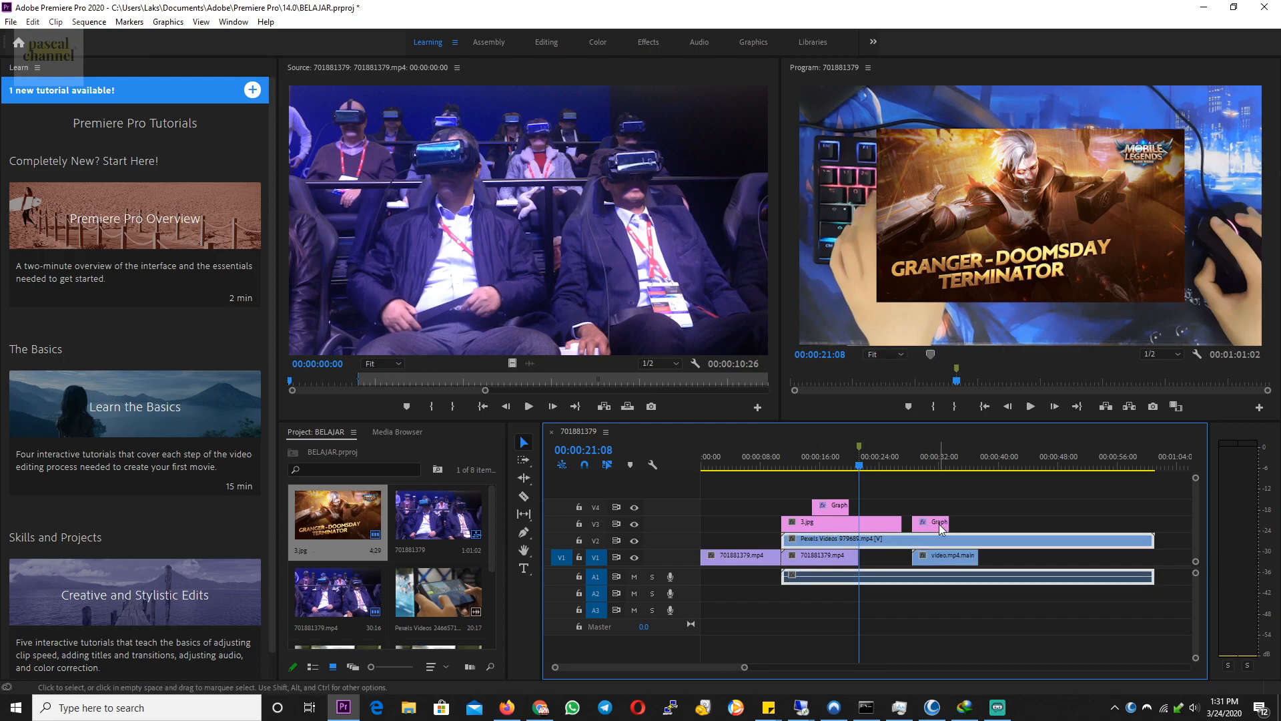
{"action": "left_click_drag", "start_coordinate": [926, 561], "coordinate": [917, 524]}
{"action": "left_click_drag", "start_coordinate": [916, 457], "coordinate": [884, 456]}
{"action": "left_click", "coordinate": [739, 451]}
{"action": "key", "text": "ctrl+s"}
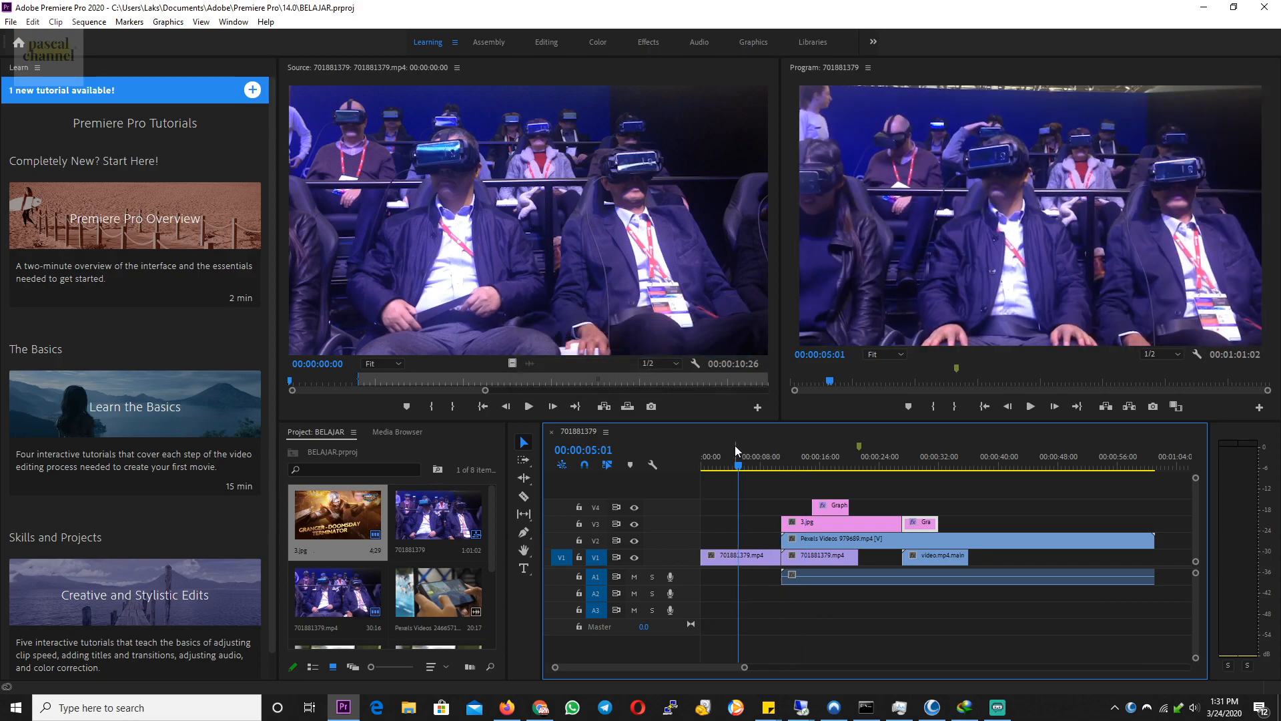
{"action": "left_click", "coordinate": [10, 22]}
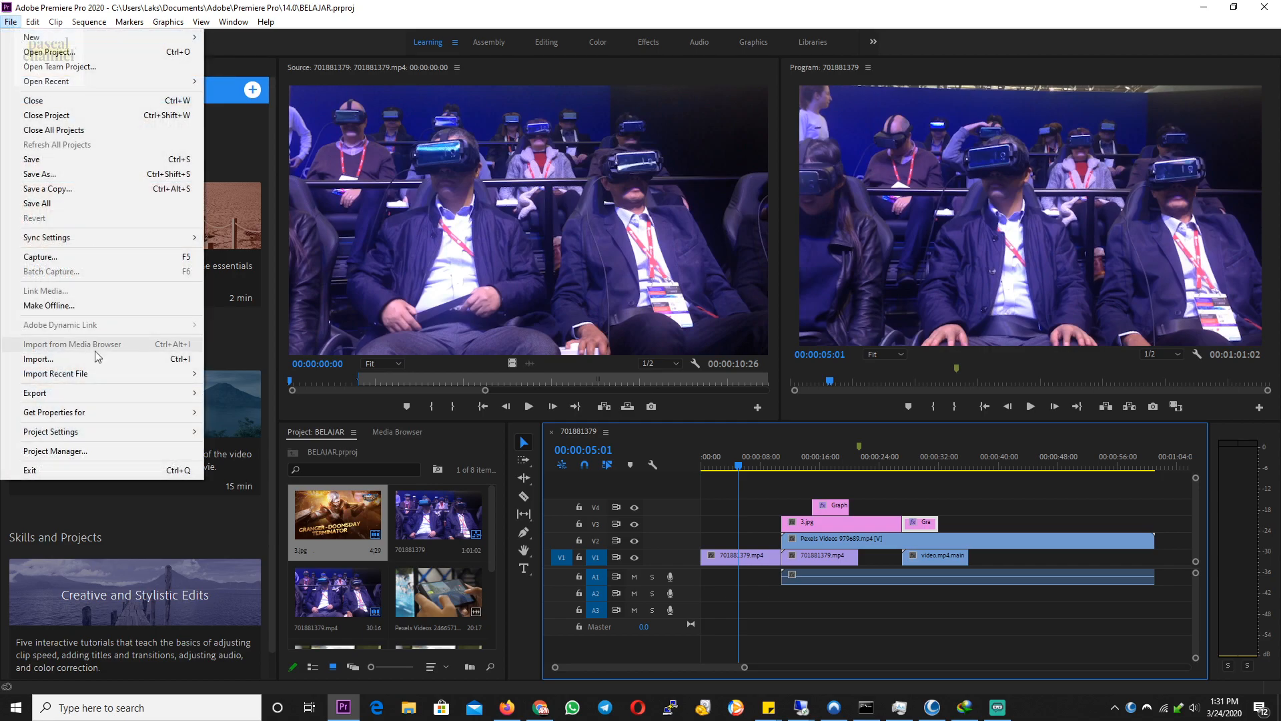
{"action": "mouse_move", "coordinate": [67, 394]}
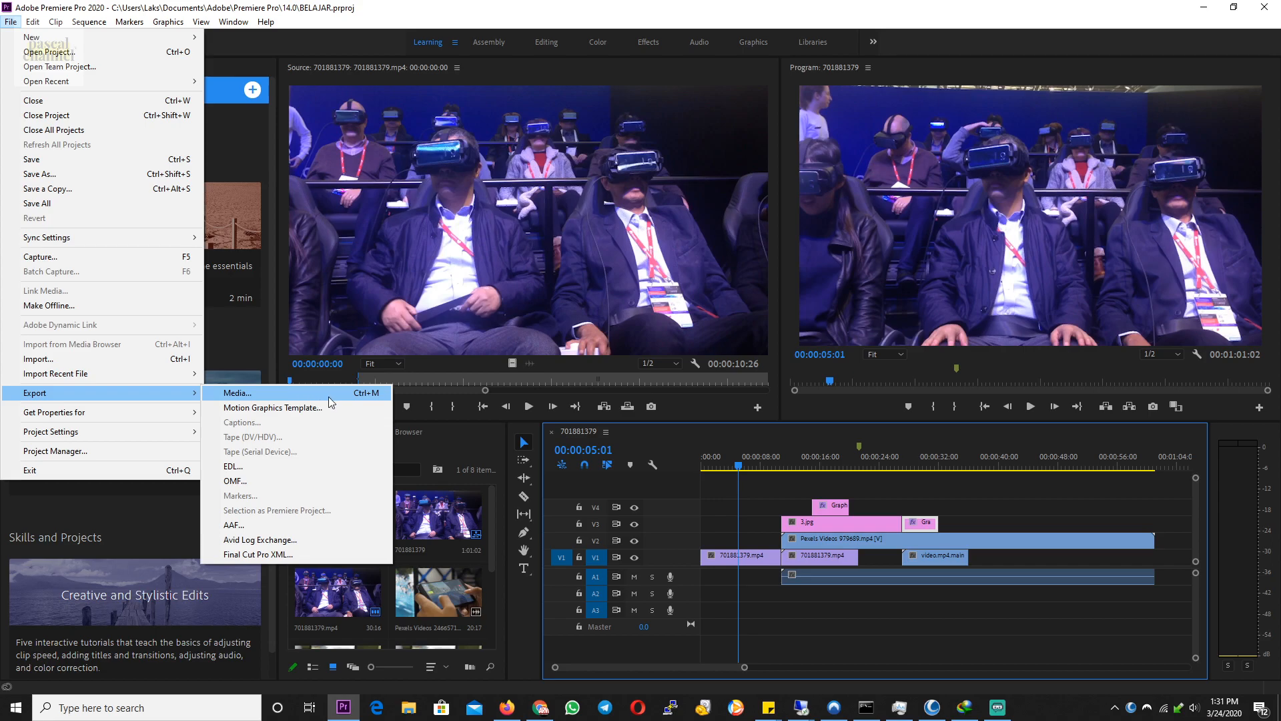
{"action": "left_click", "coordinate": [439, 41]}
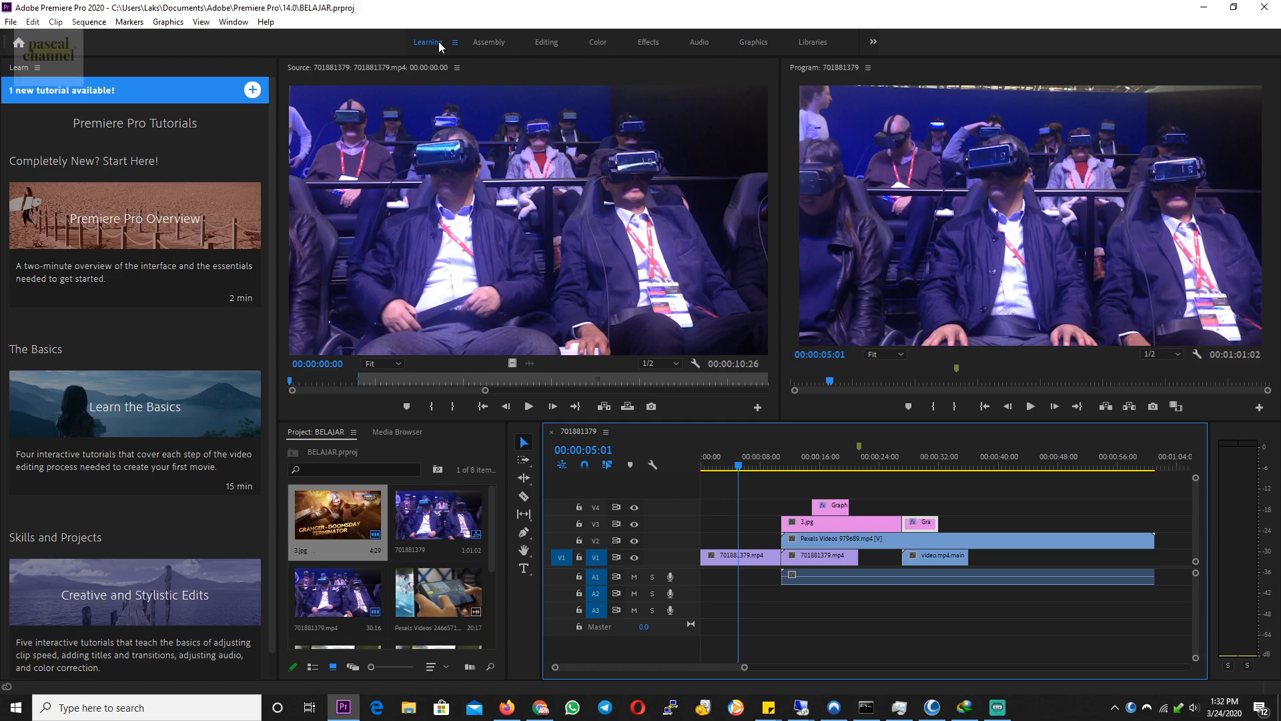
Step: Open the media export settings for the sequence
{"action": "left_click", "coordinate": [10, 22]}
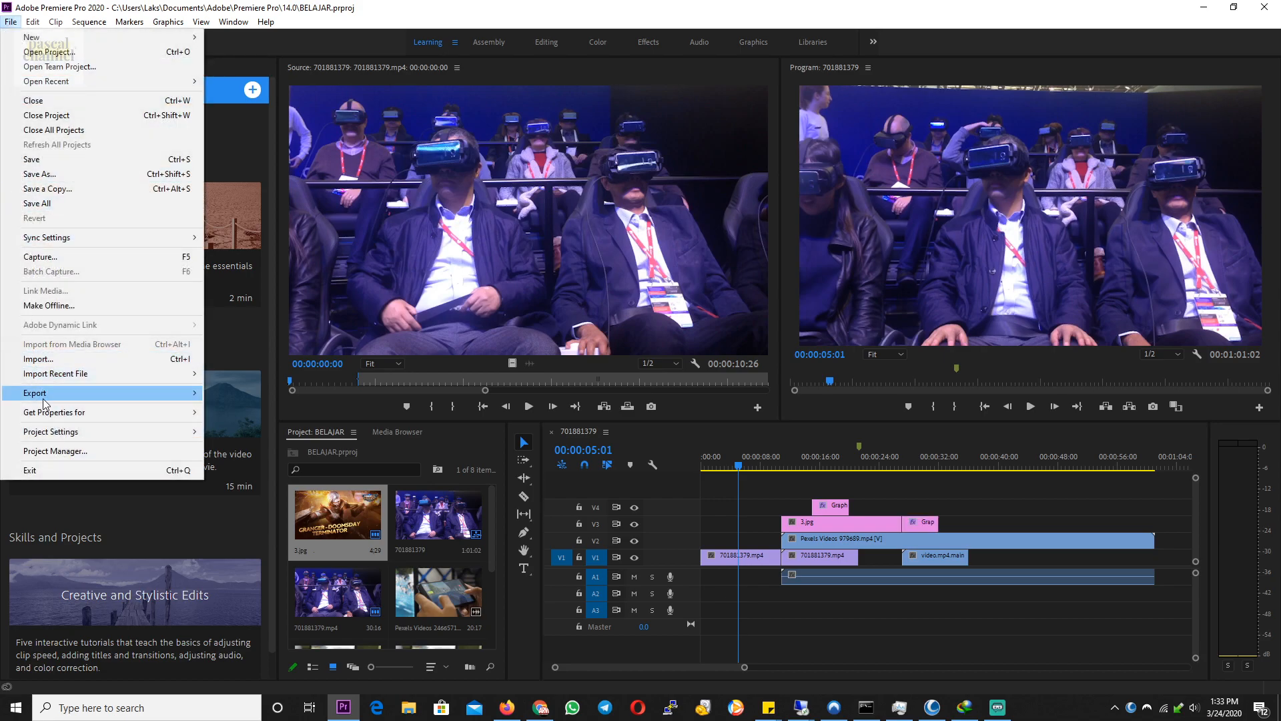
{"action": "mouse_move", "coordinate": [160, 401]}
{"action": "left_click", "coordinate": [226, 399]}
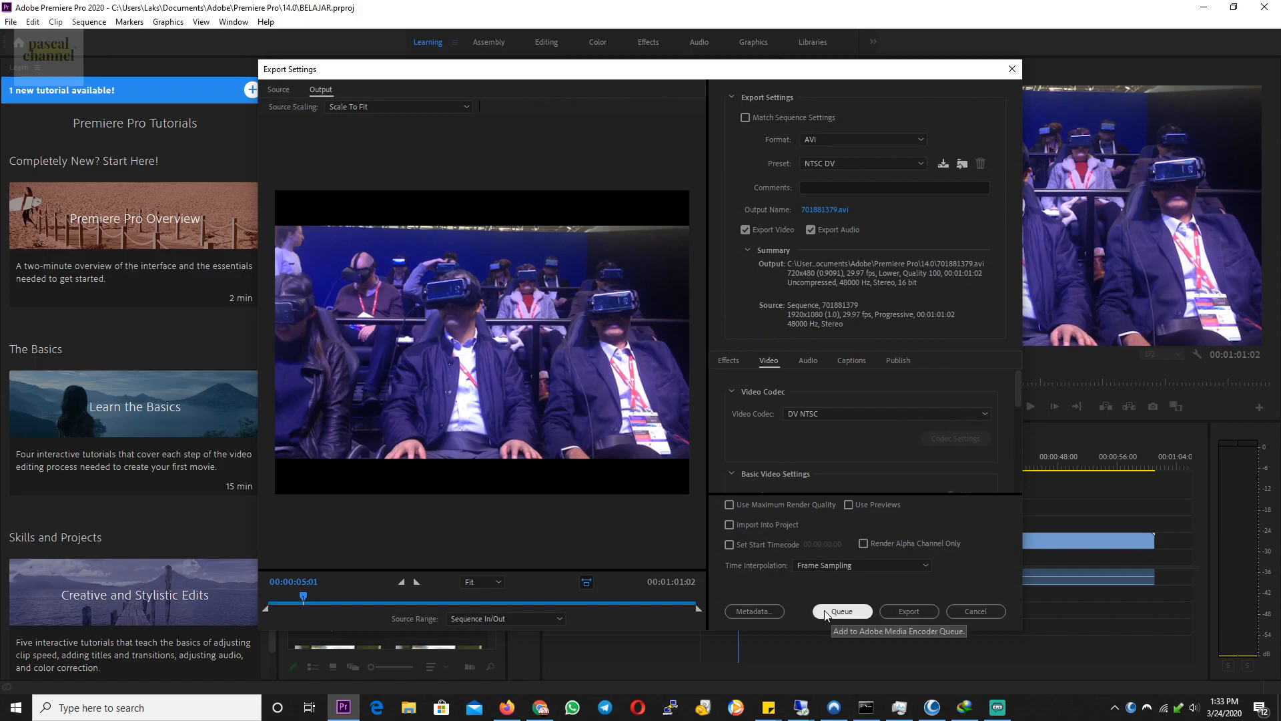
{"action": "left_click", "coordinate": [831, 612]}
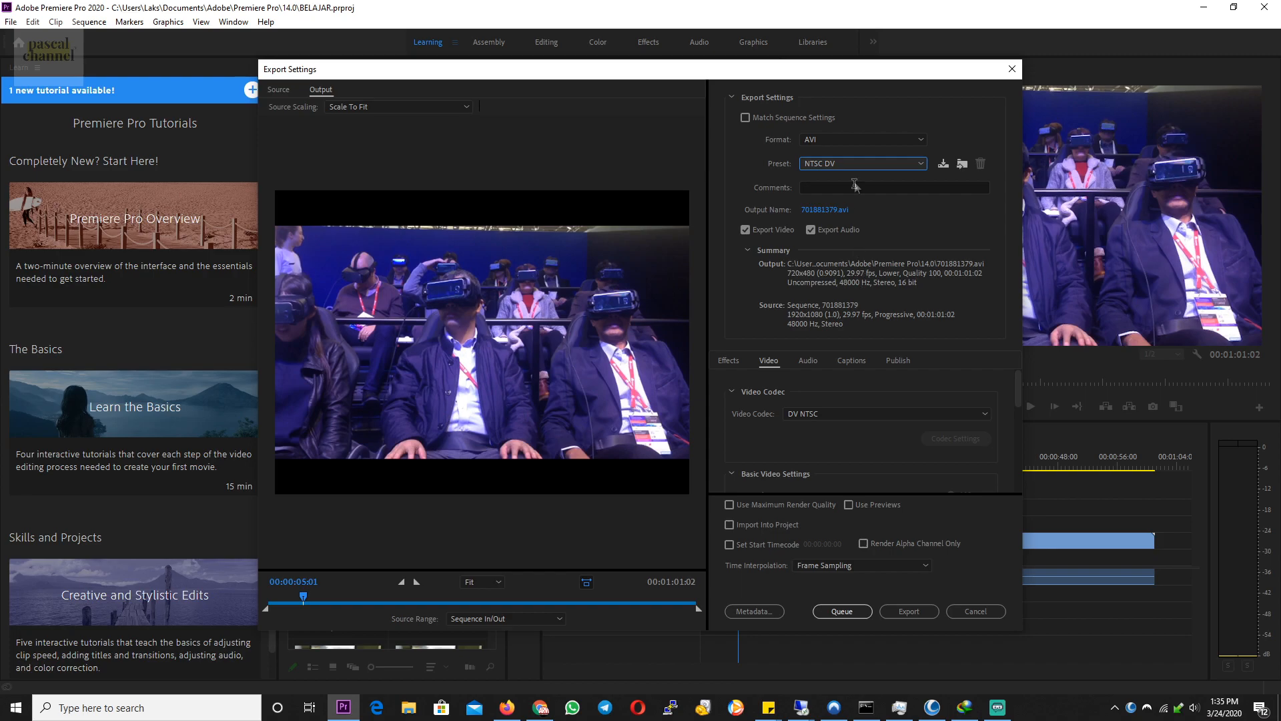
Step: Set the export format to H.264 with the High Quality 1080p HD preset
{"action": "left_click", "coordinate": [854, 163]}
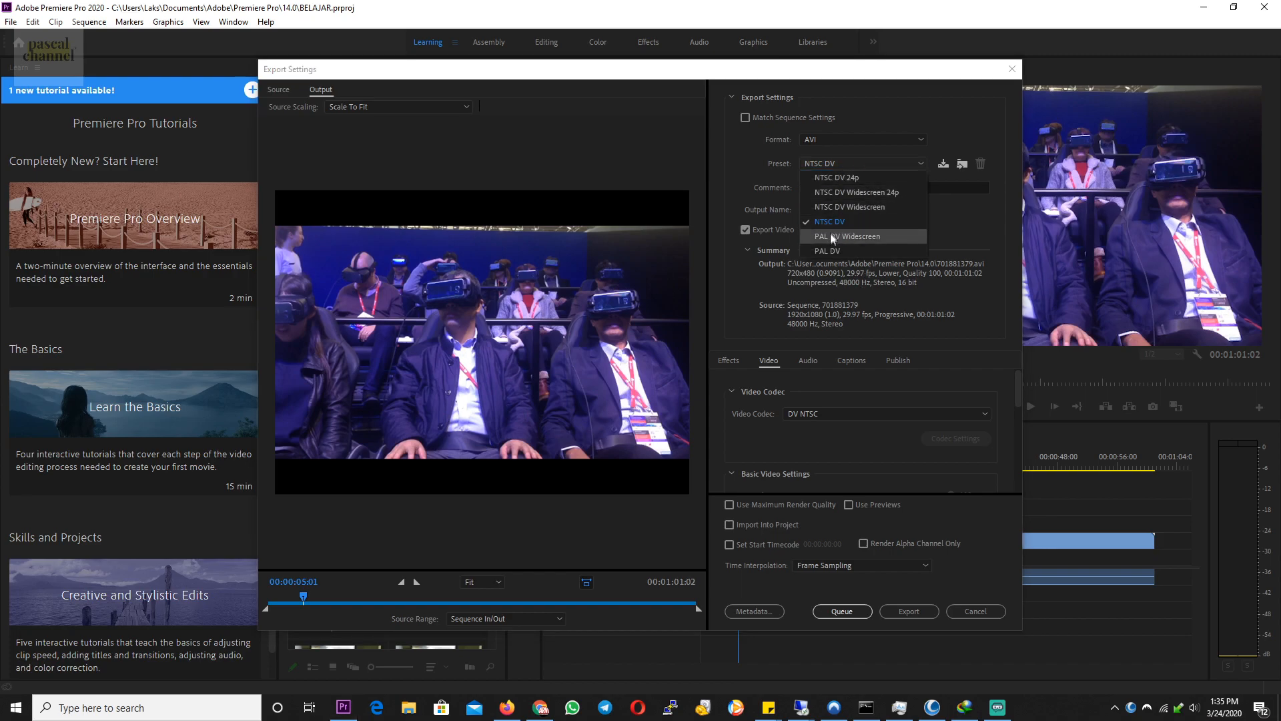
{"action": "left_click", "coordinate": [834, 139]}
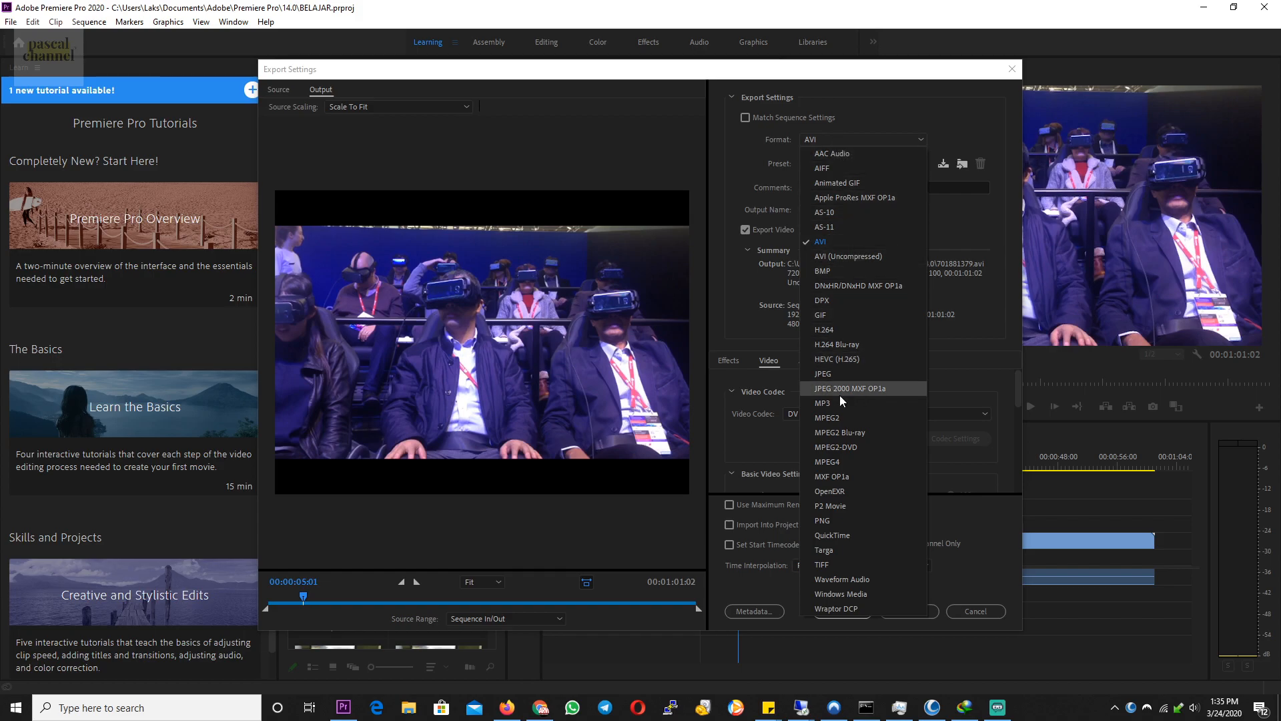
{"action": "left_click", "coordinate": [875, 240]}
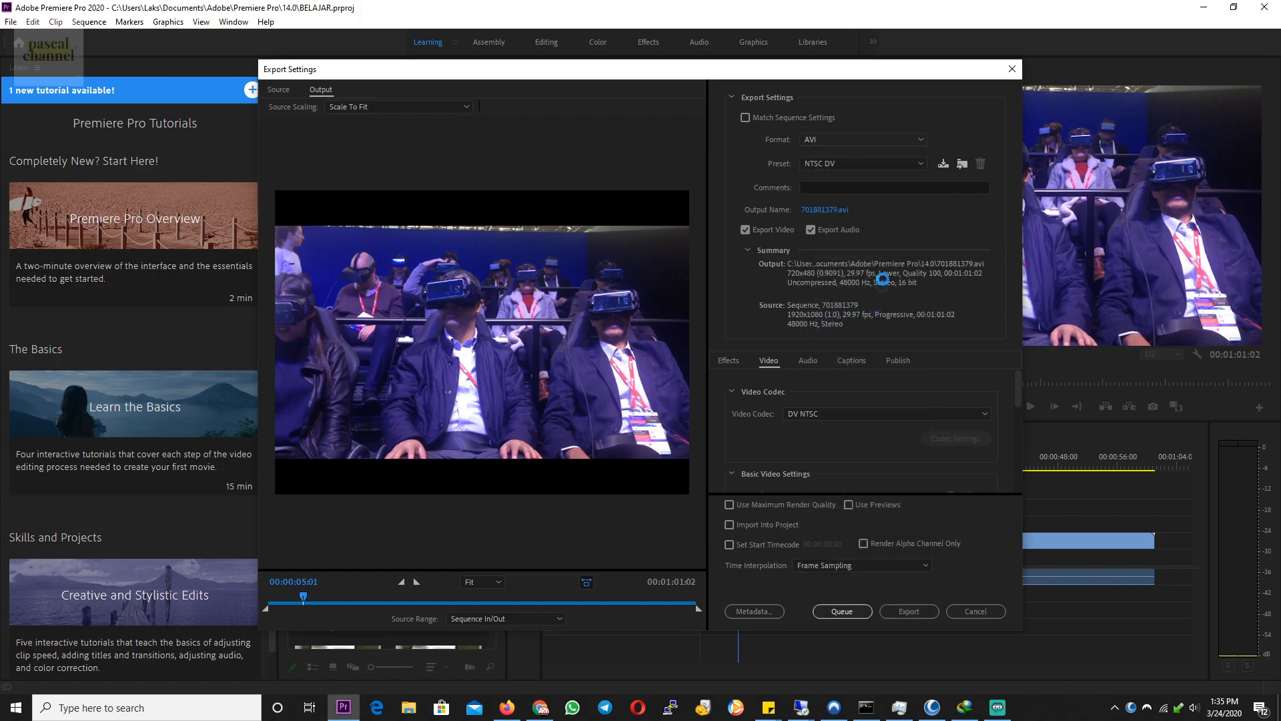
{"action": "left_click", "coordinate": [878, 164]}
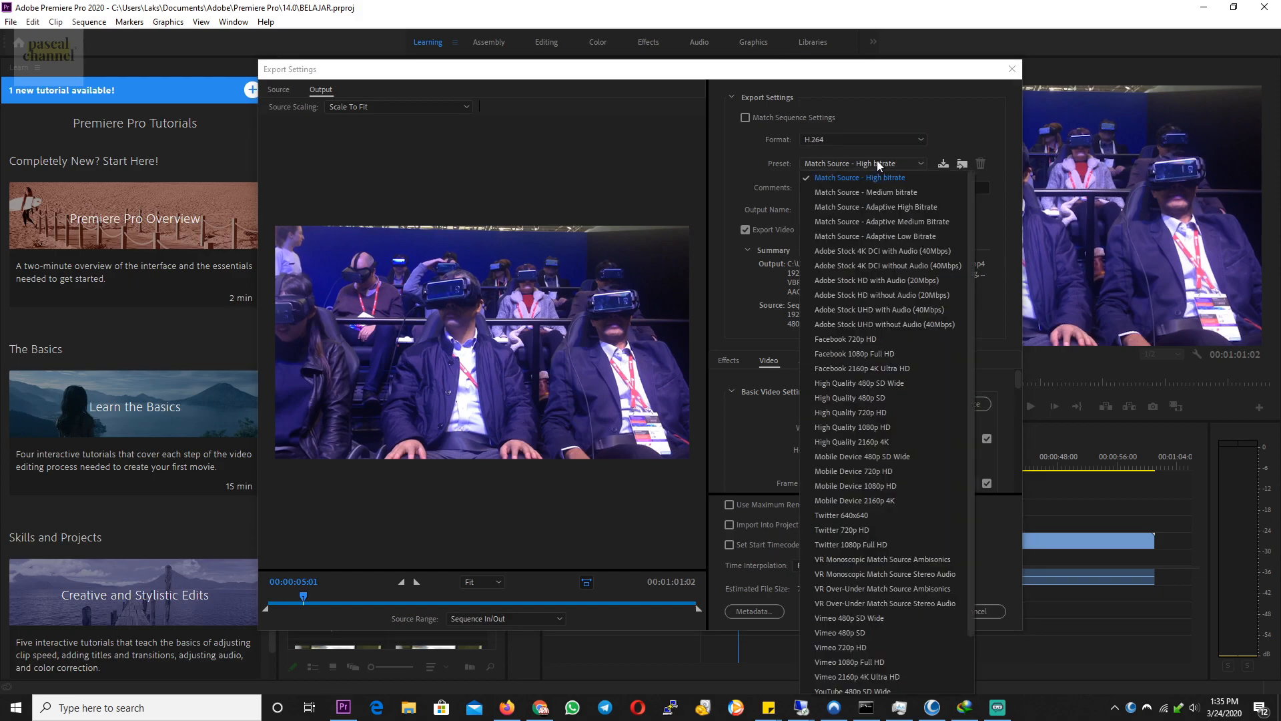
{"action": "left_click", "coordinate": [847, 427]}
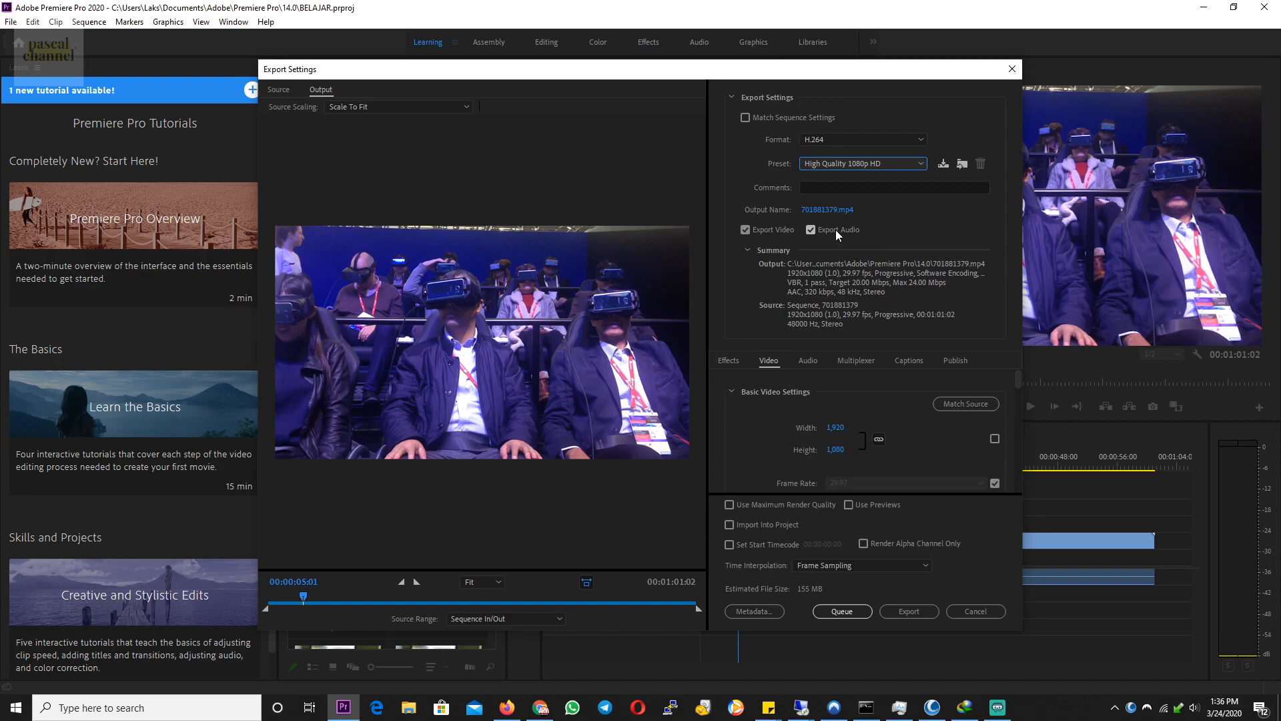
Step: Keep H.264 as the export format, try the Mobile Device 2160p 4K preset, and cancel the export
{"action": "left_click", "coordinate": [851, 137]}
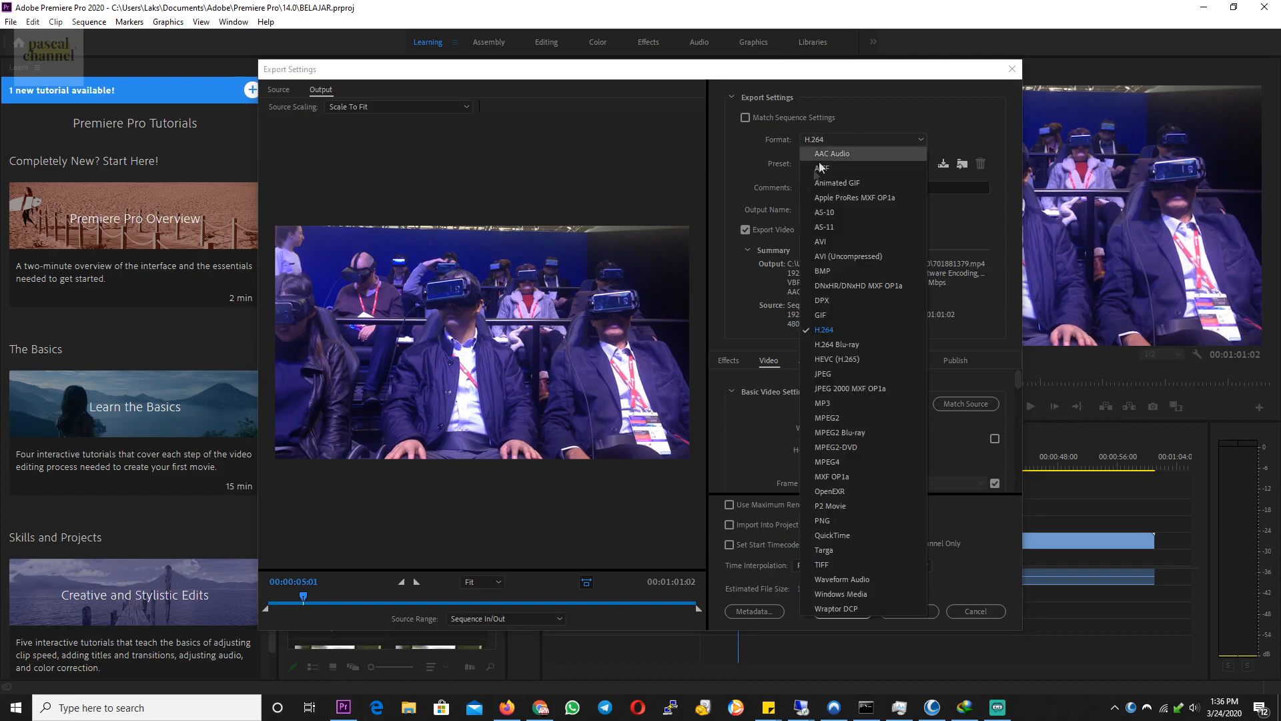
{"action": "left_click", "coordinate": [830, 327]}
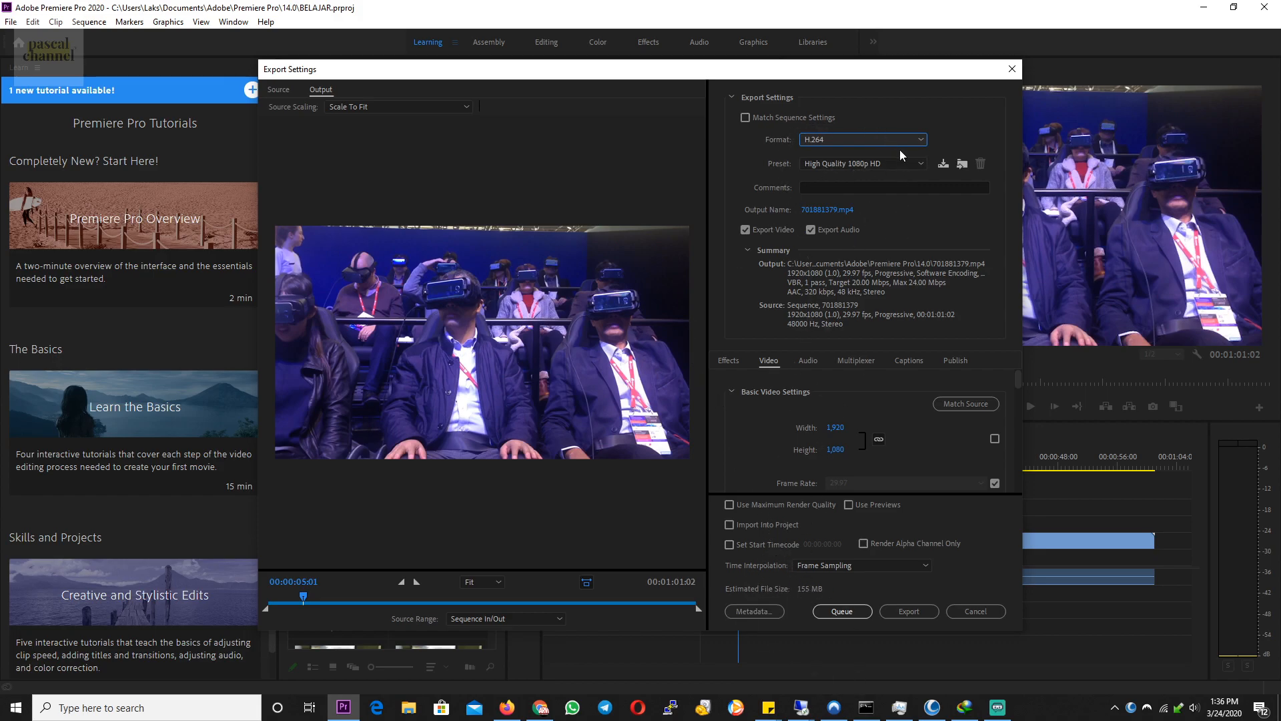
{"action": "left_click", "coordinate": [851, 167]}
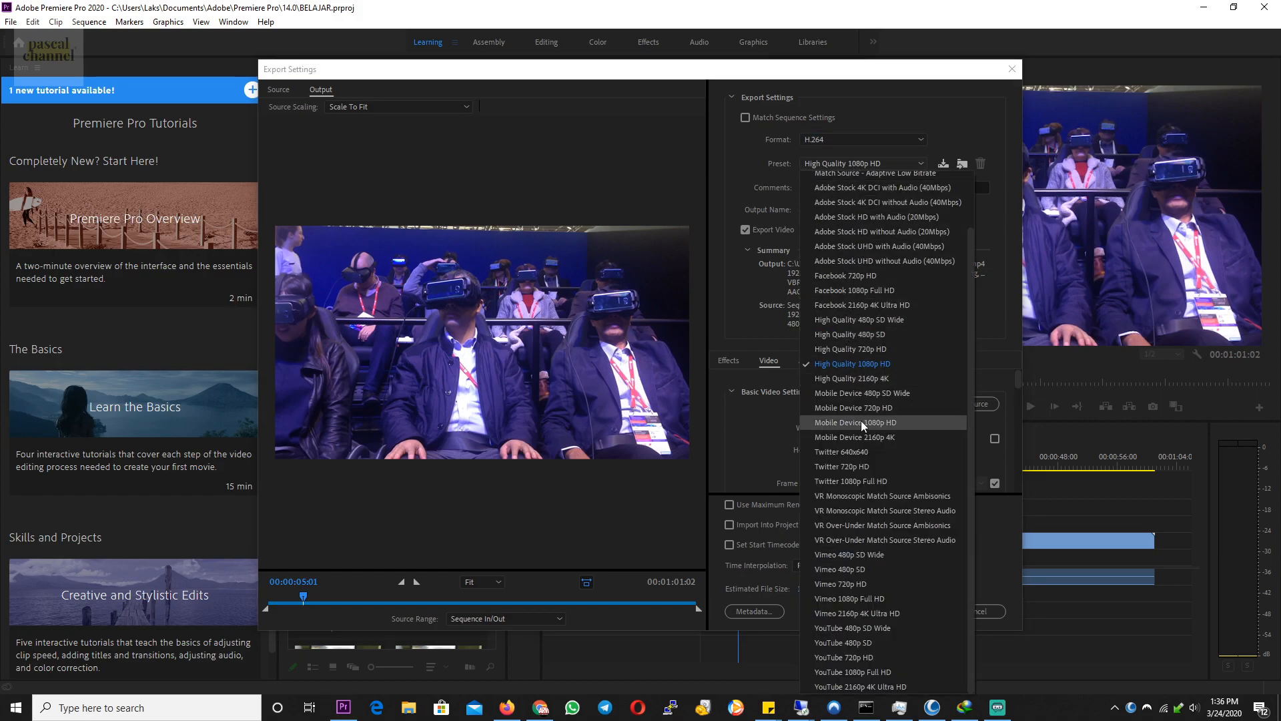
{"action": "left_click", "coordinate": [860, 439]}
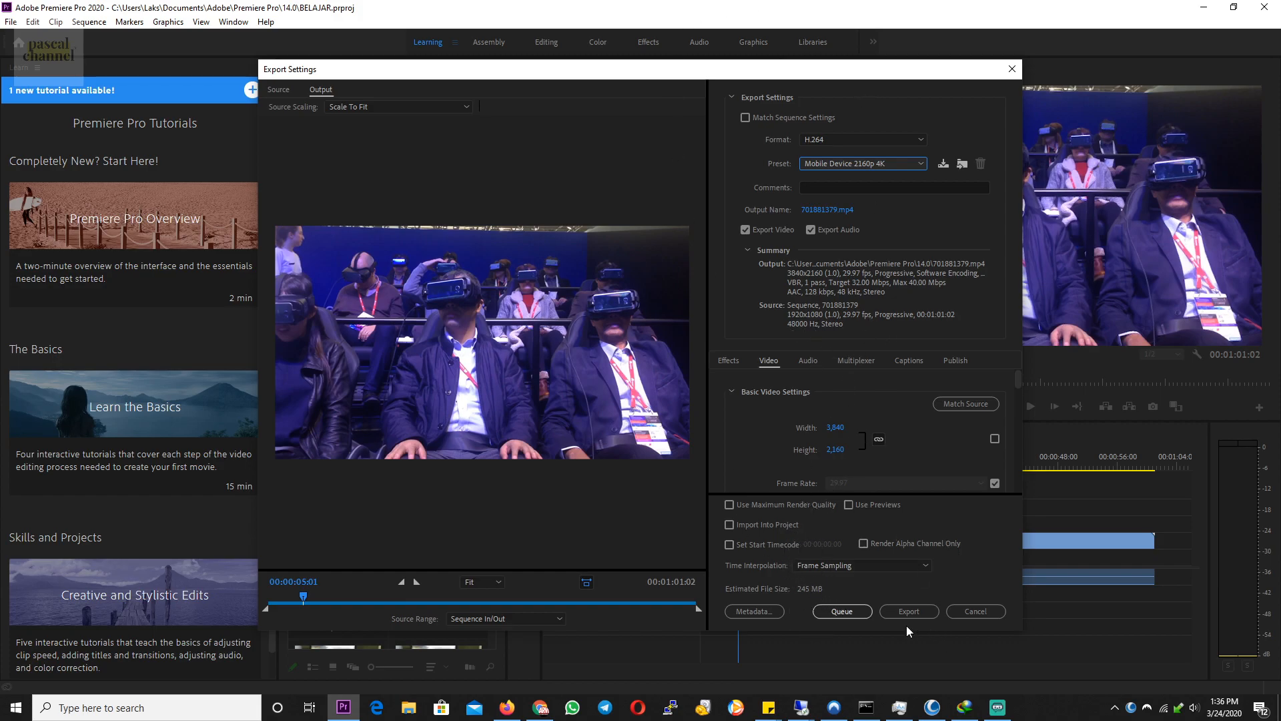
{"action": "left_click", "coordinate": [976, 611]}
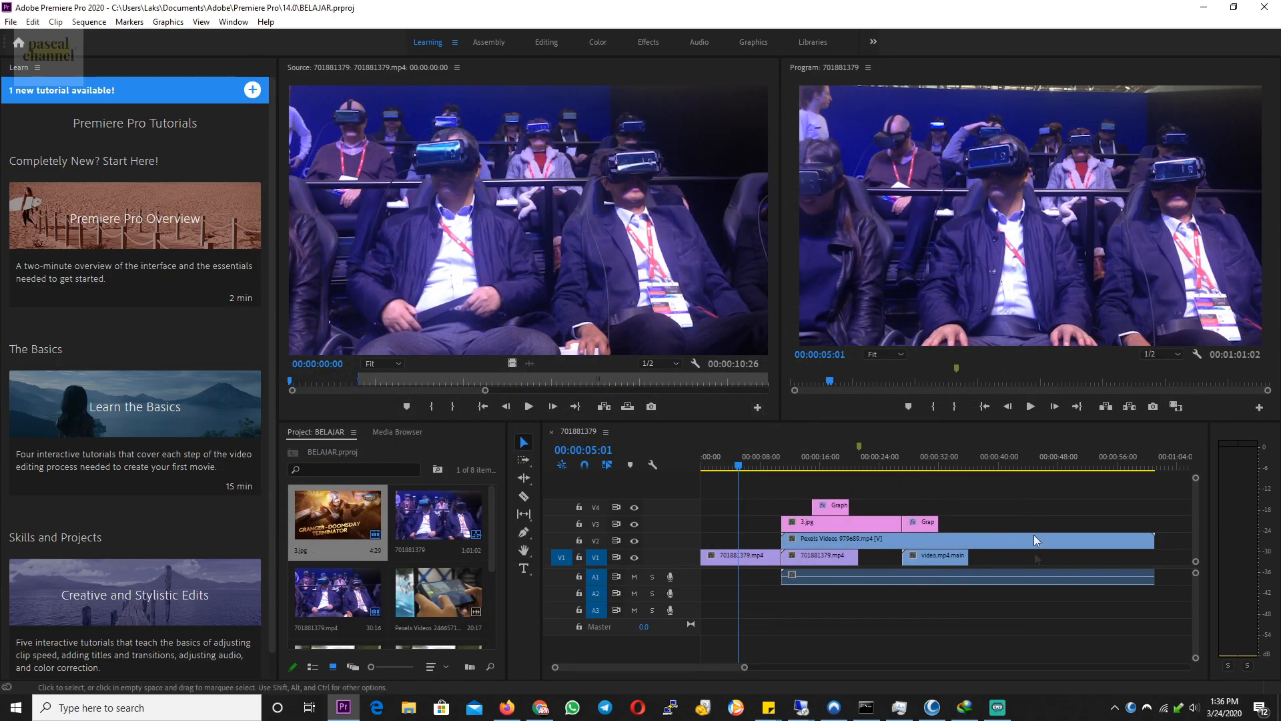